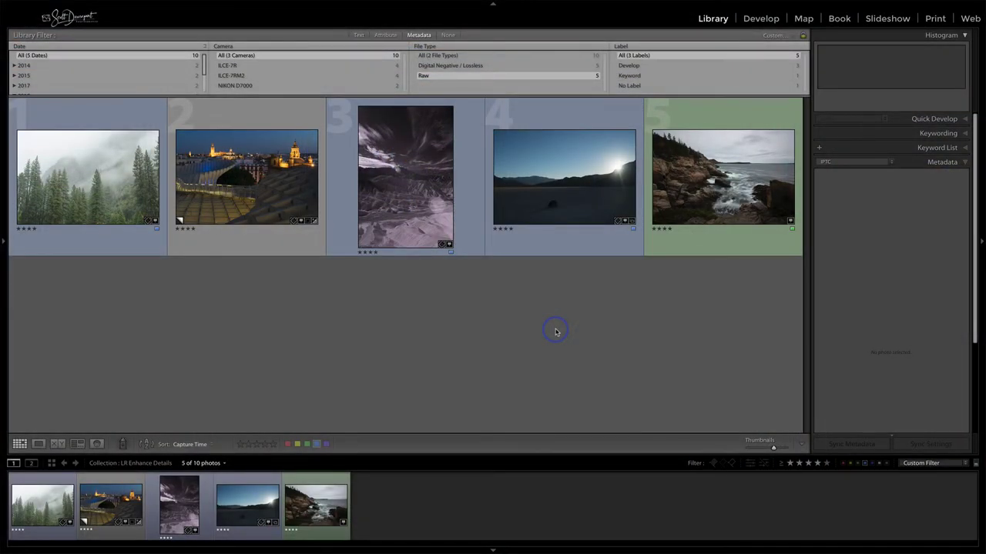
Select the foggy forest photo and open its Enhance Details preview from the Photo menu.
{"action": "left_click", "coordinate": [124, 199]}
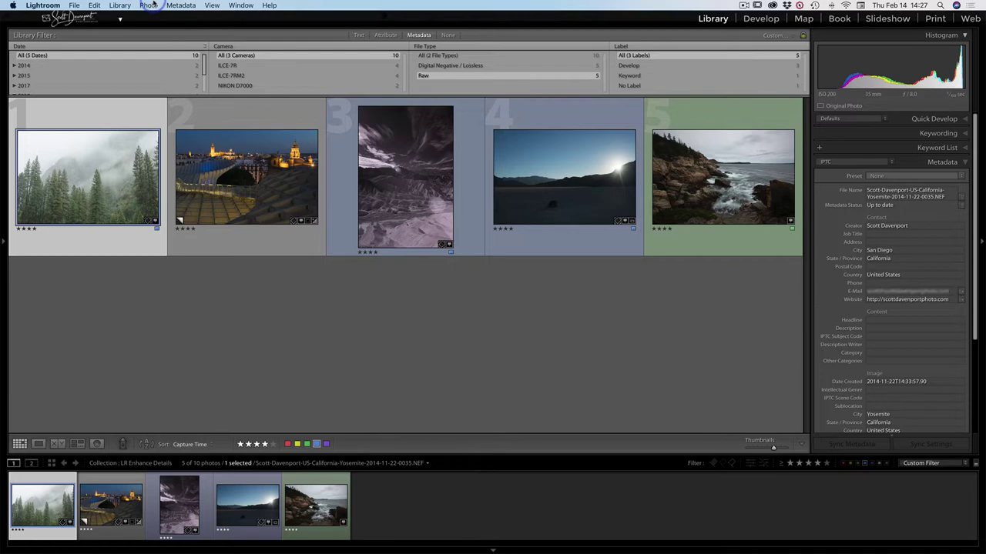
{"action": "left_click", "coordinate": [151, 6]}
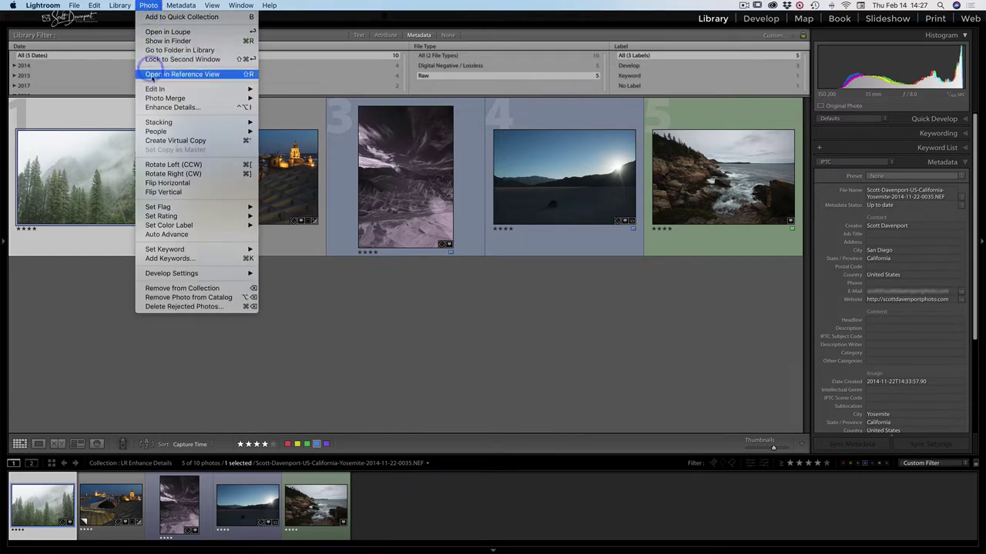
{"action": "left_click", "coordinate": [211, 109]}
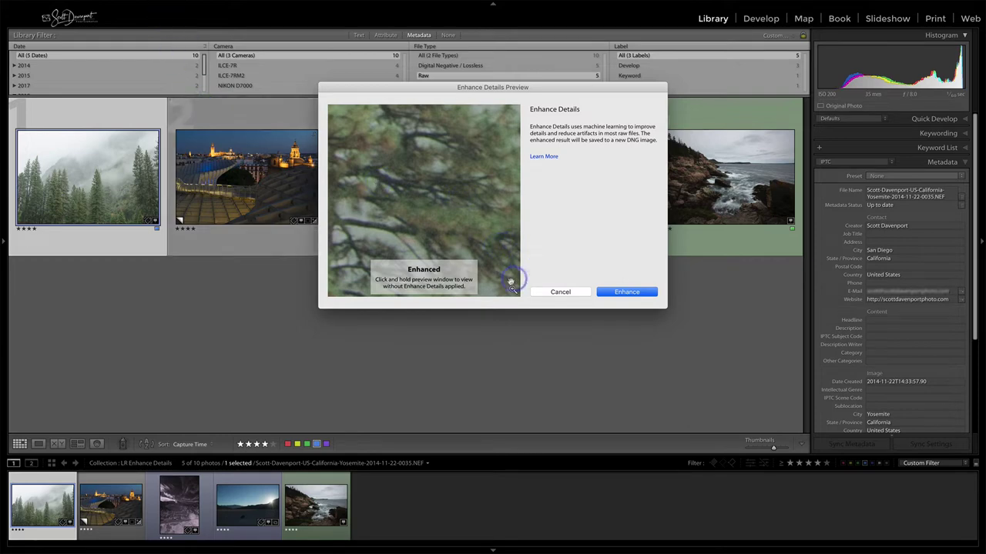
Zoom the forest preview into the treetops and toggle between enhanced and unenhanced views.
{"action": "left_click", "coordinate": [512, 291]}
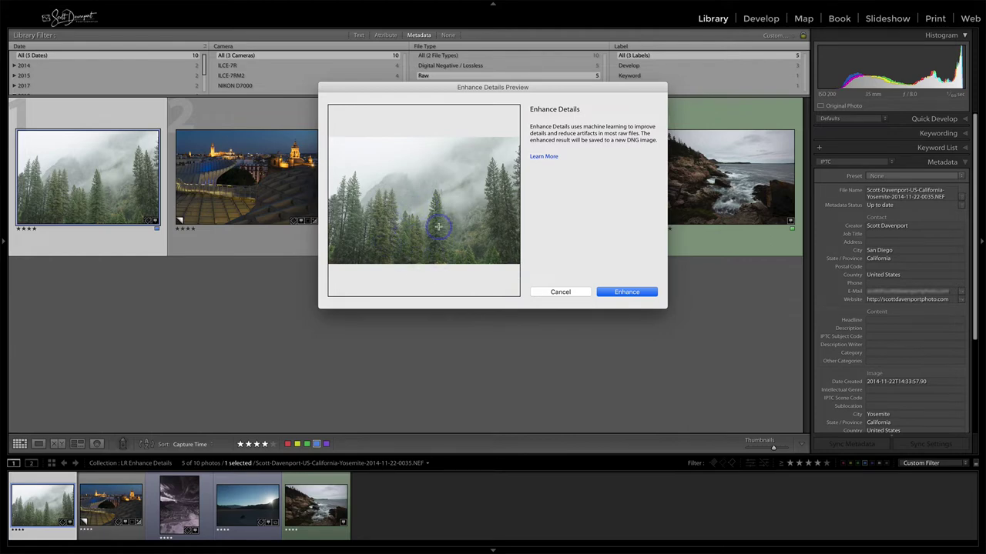
{"action": "left_click", "coordinate": [497, 224]}
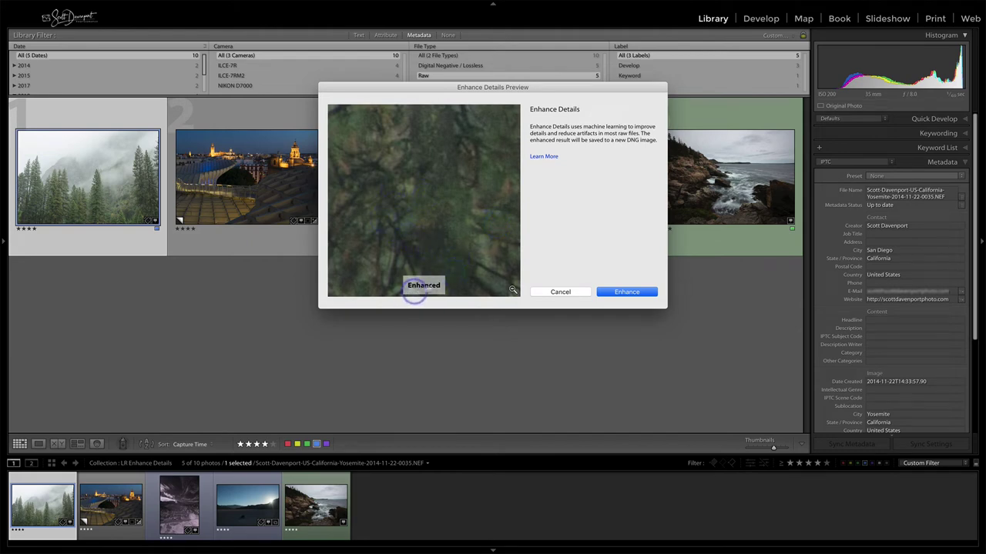
{"action": "left_click", "coordinate": [478, 279]}
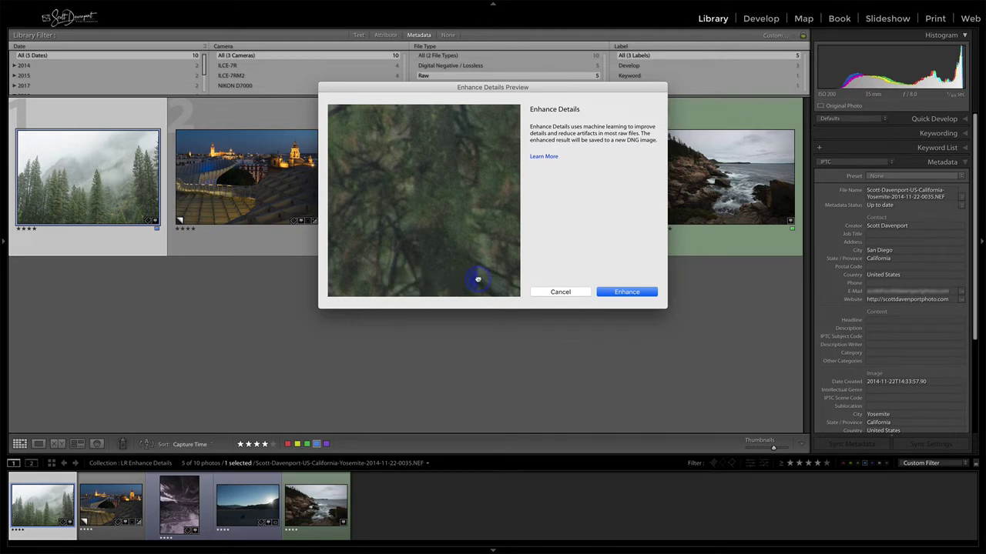
{"action": "left_click", "coordinate": [477, 279]}
{"action": "left_click", "coordinate": [477, 279]}
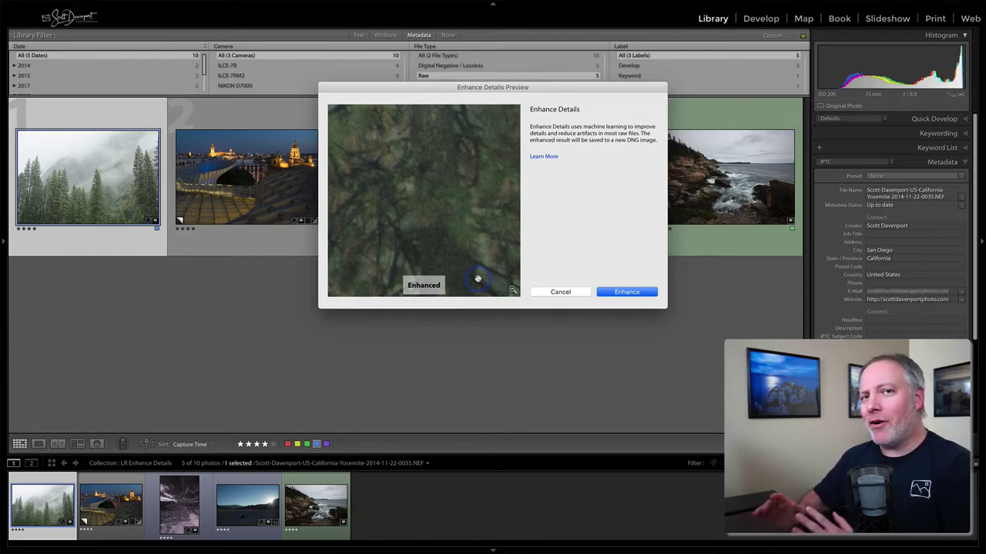
Cancel the forest preview and show the Seville night photo large in Loupe view.
{"action": "left_click", "coordinate": [545, 293]}
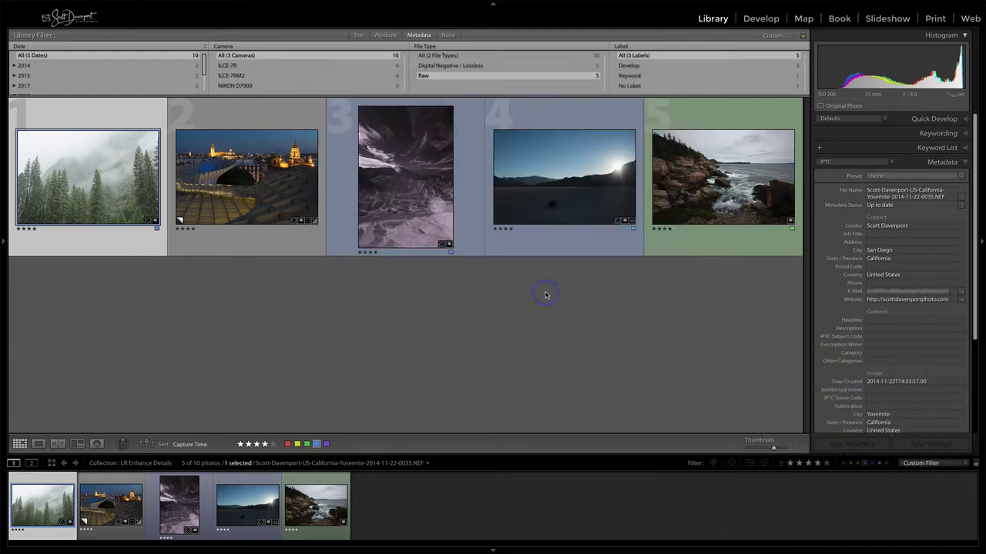
{"action": "double_click", "coordinate": [80, 211]}
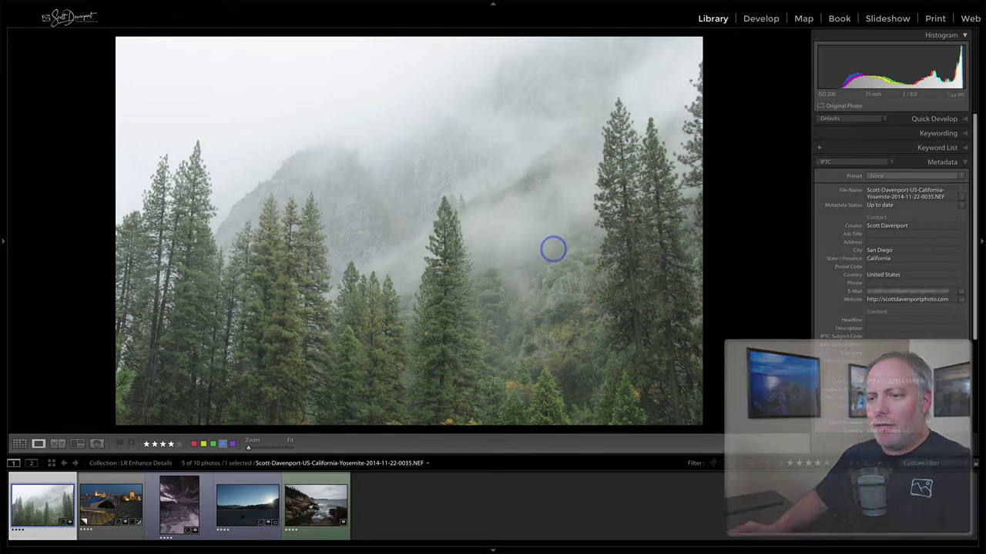
{"action": "left_click", "coordinate": [112, 492]}
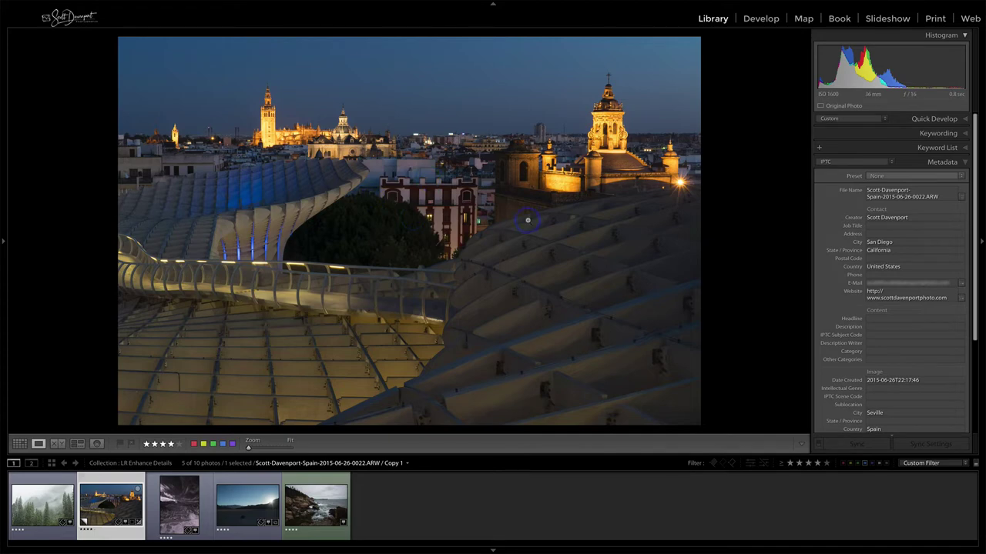
Zoom the Seville photo to 1:1 and pan to the cathedral, bell tower and sky.
{"action": "left_click", "coordinate": [527, 220]}
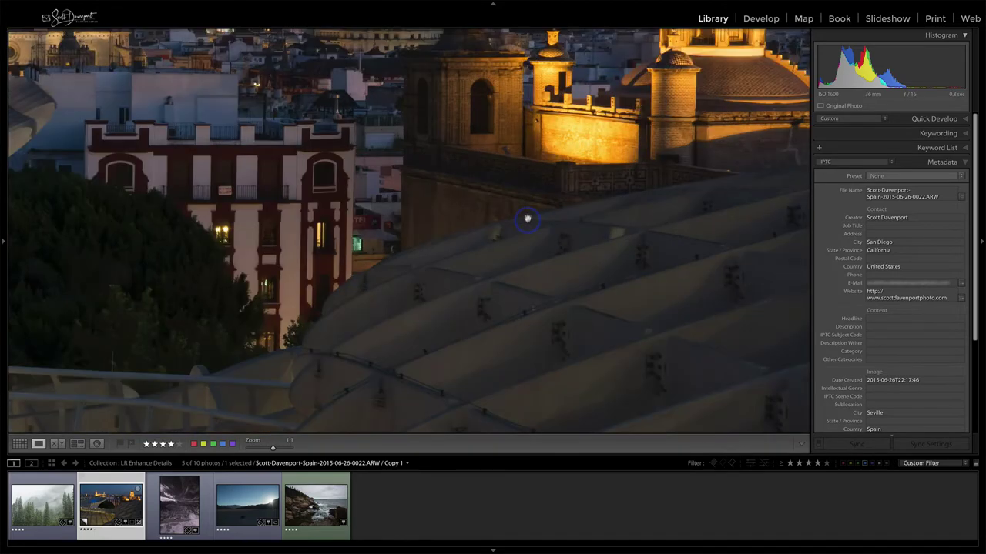
{"action": "left_click_drag", "start_coordinate": [420, 145], "coordinate": [635, 217]}
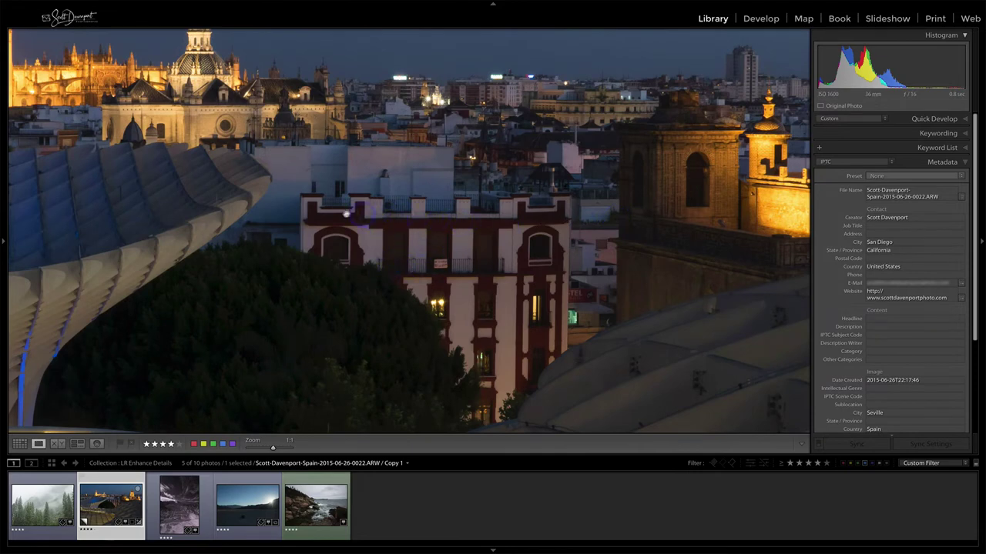
{"action": "left_click_drag", "start_coordinate": [341, 182], "coordinate": [478, 238]}
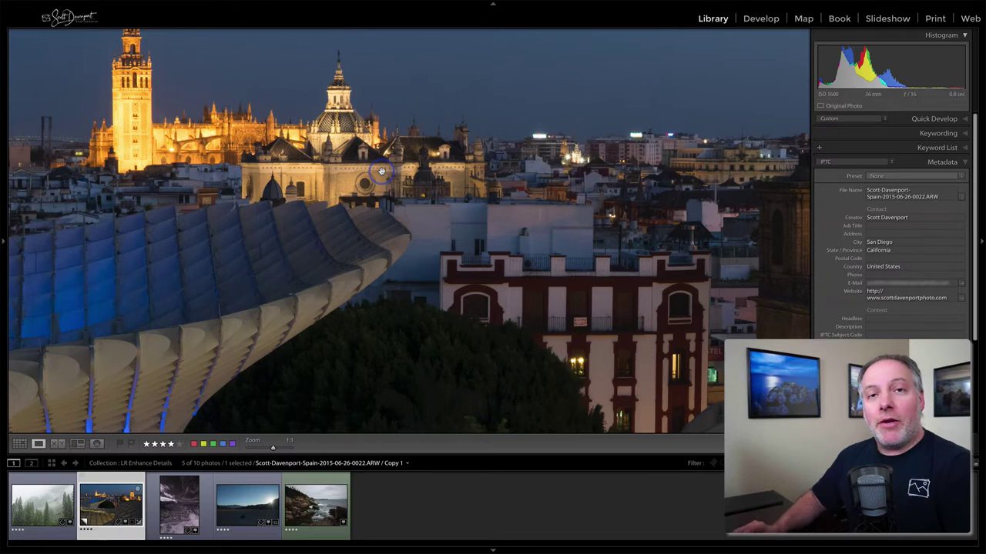
Open Enhance Details for the Seville photo and zoom its preview into the cathedral dome.
{"action": "left_click", "coordinate": [380, 171]}
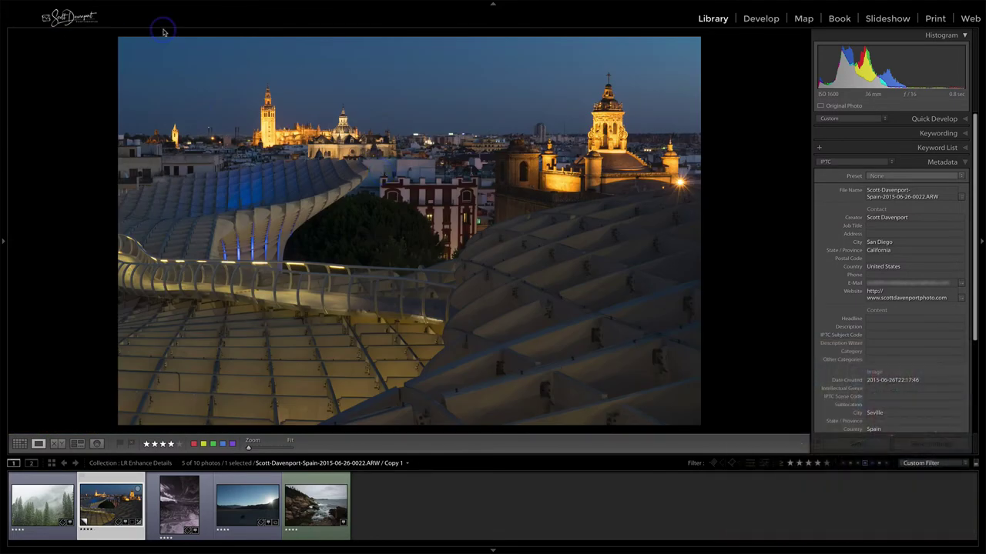
{"action": "left_click", "coordinate": [150, 5]}
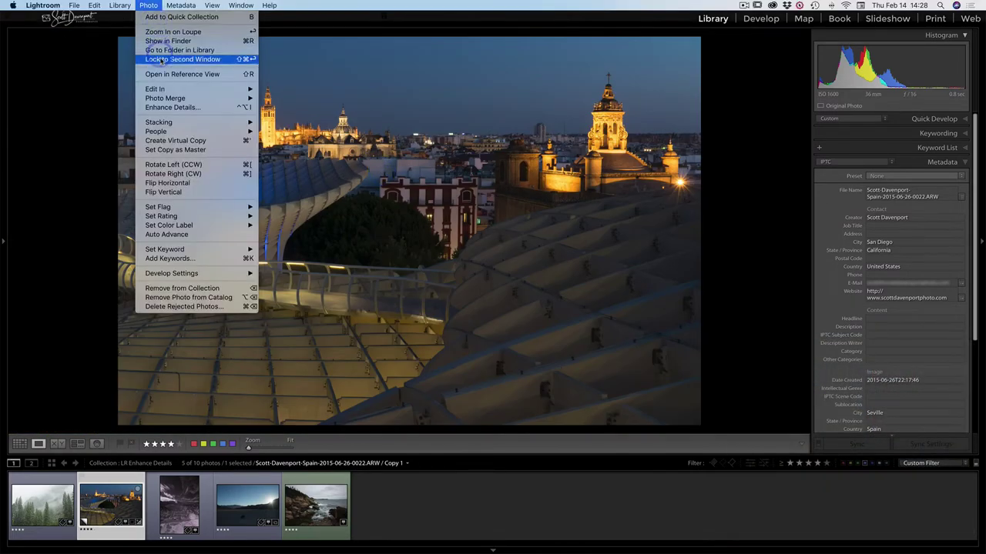
{"action": "left_click", "coordinate": [169, 108]}
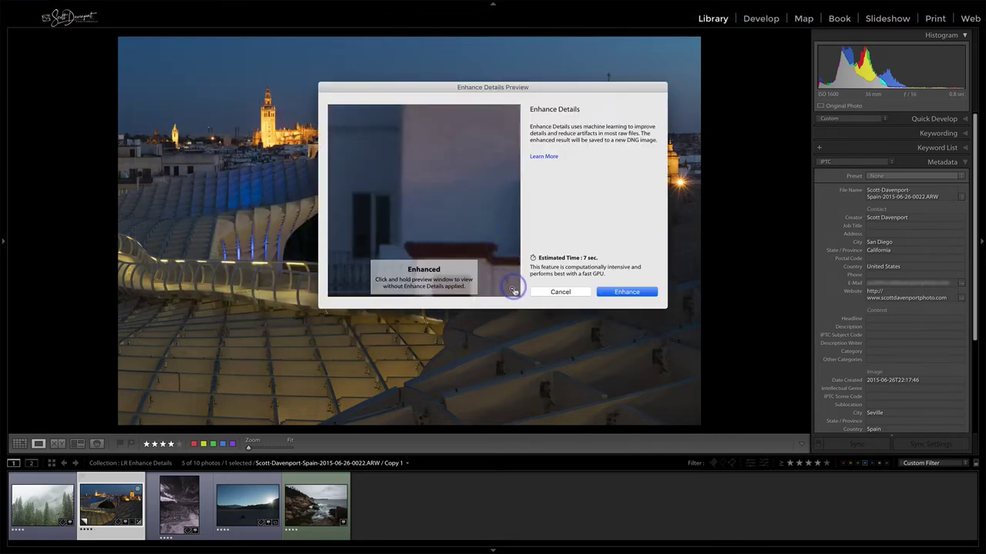
{"action": "left_click", "coordinate": [391, 152]}
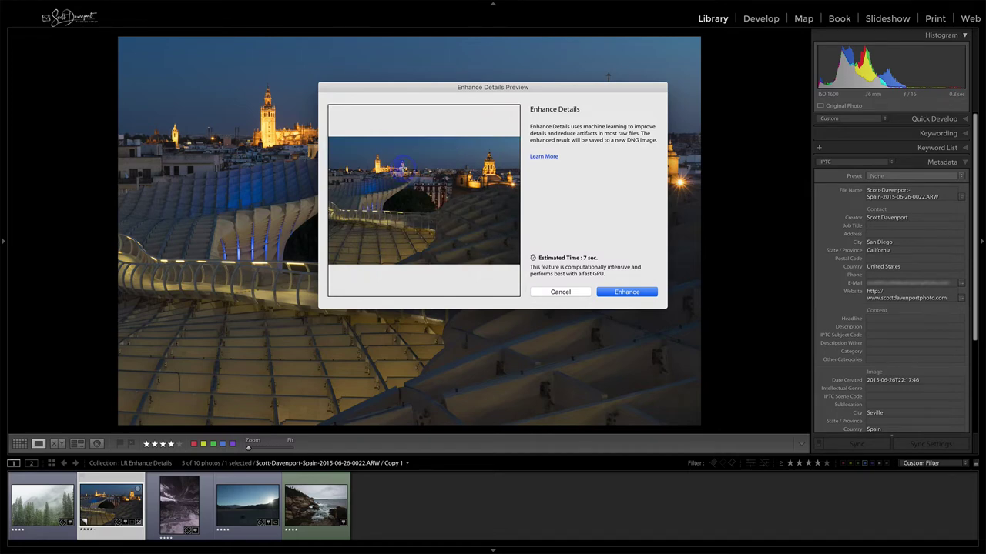
{"action": "left_click", "coordinate": [402, 166]}
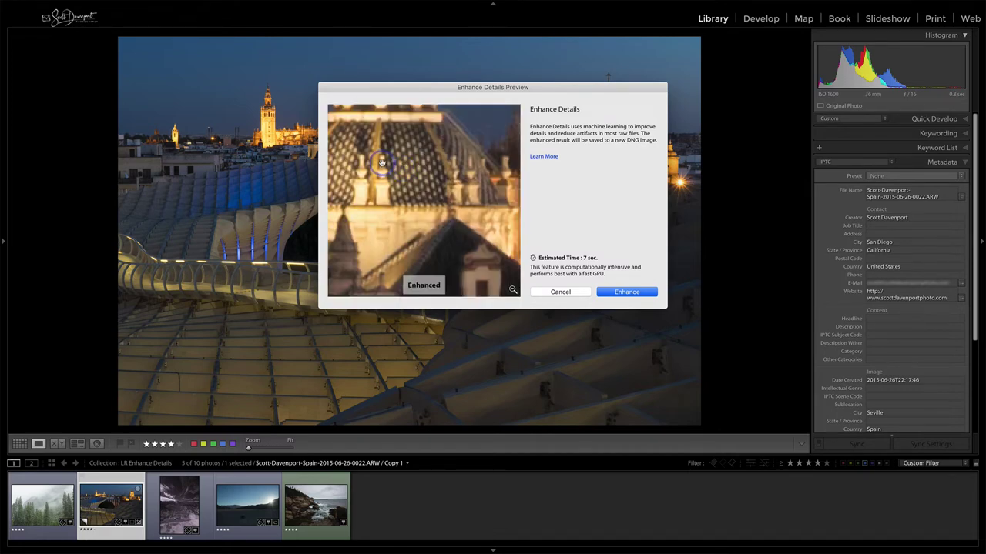
{"action": "left_click_drag", "start_coordinate": [381, 162], "coordinate": [424, 203]}
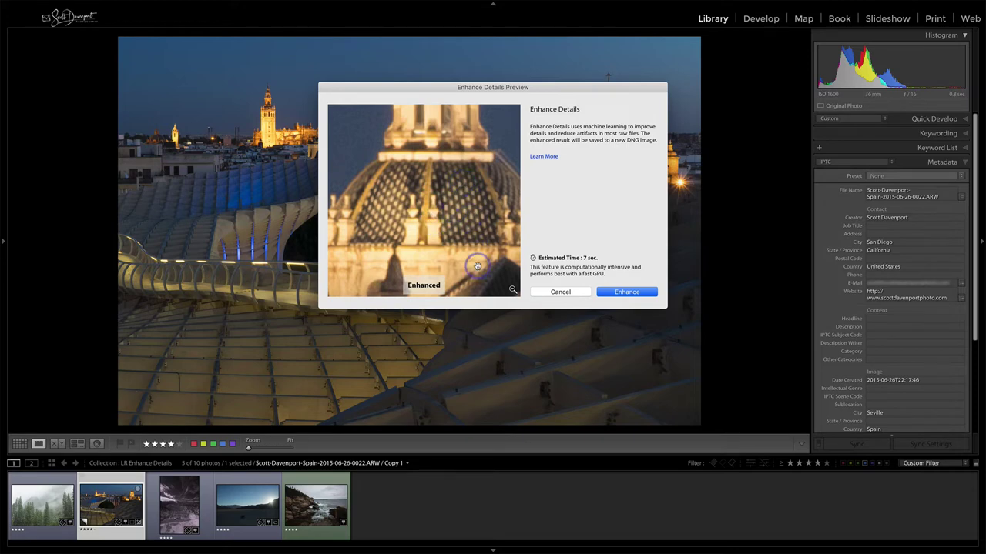
Toggle the dome preview between unenhanced and enhanced views three times.
{"action": "left_click", "coordinate": [477, 265]}
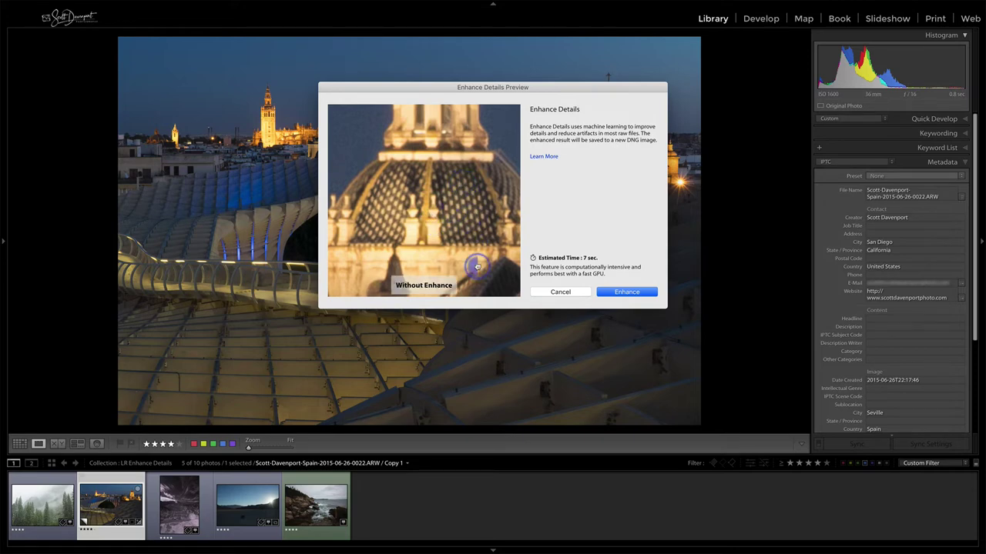
{"action": "left_click_drag", "start_coordinate": [476, 266], "coordinate": [476, 265]}
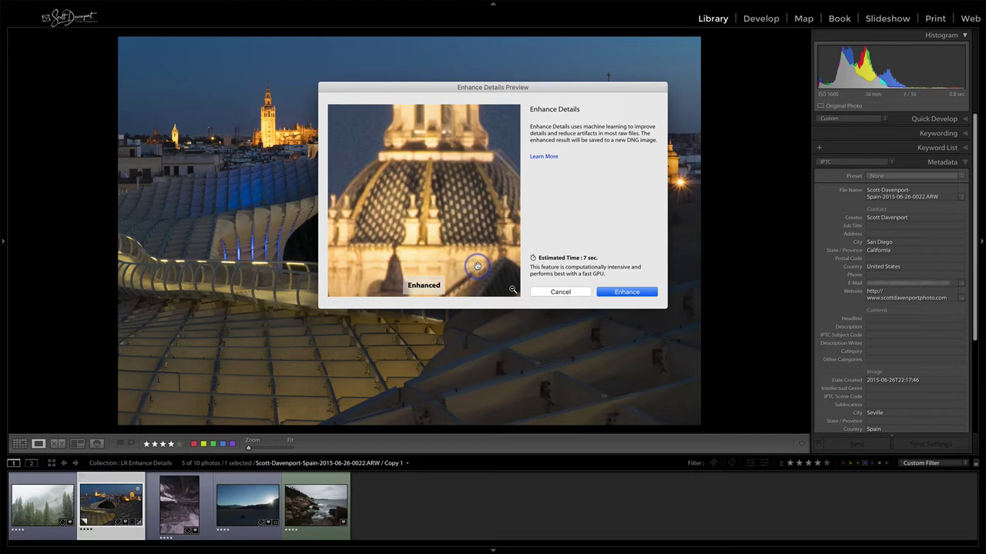
{"action": "left_click", "coordinate": [477, 266]}
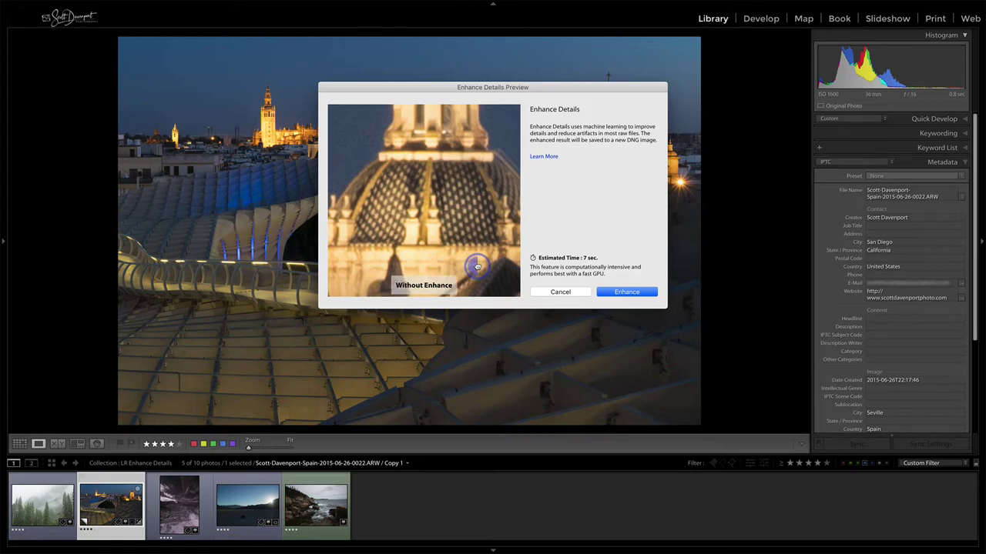
{"action": "left_click_drag", "start_coordinate": [477, 266], "coordinate": [477, 266]}
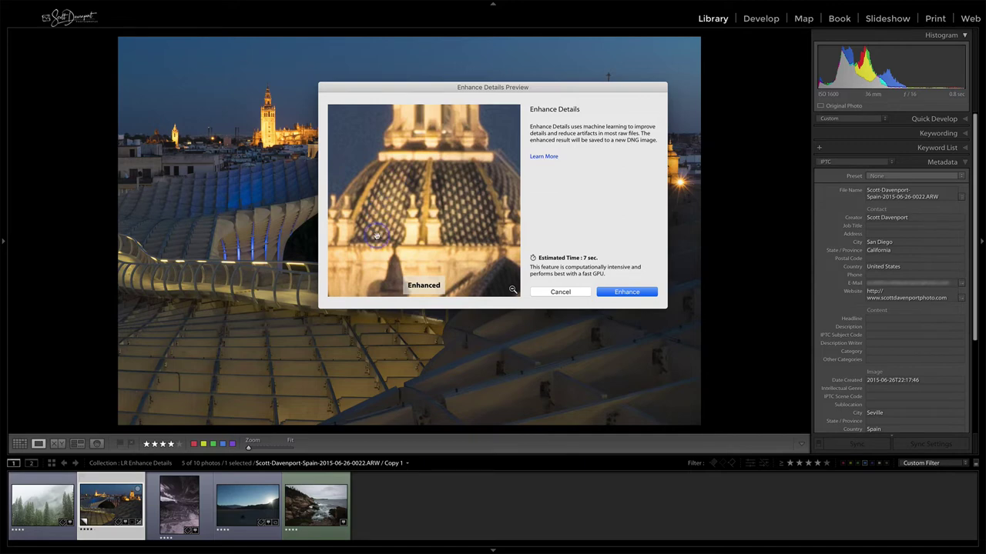
{"action": "left_click", "coordinate": [462, 256]}
{"action": "left_click_drag", "start_coordinate": [462, 256], "coordinate": [462, 256]}
Zoom the preview onto the bright street light and compare its burst with and without enhancement.
{"action": "left_click", "coordinate": [512, 290]}
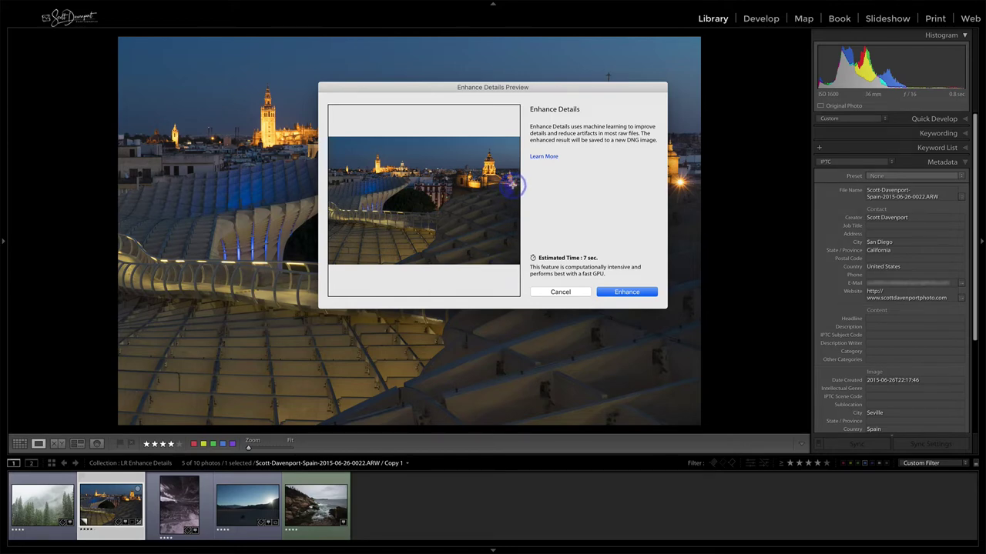
{"action": "left_click", "coordinate": [512, 184]}
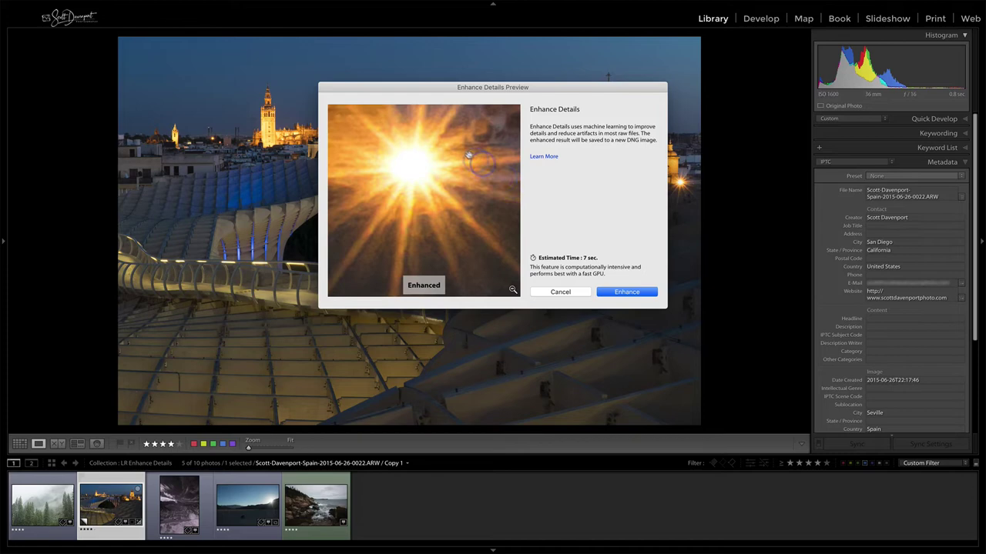
{"action": "left_click_drag", "start_coordinate": [441, 145], "coordinate": [452, 166]}
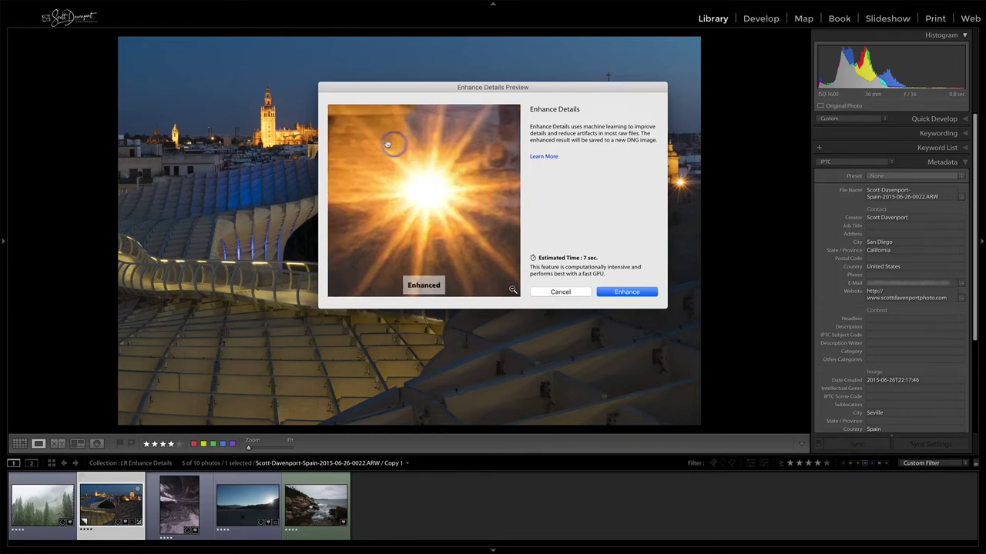
{"action": "left_click", "coordinate": [486, 284]}
{"action": "left_click", "coordinate": [485, 283]}
{"action": "left_click", "coordinate": [485, 283]}
Cancel the Seville preview and display the Death Valley sunset photo ending 0068.
{"action": "left_click", "coordinate": [543, 291]}
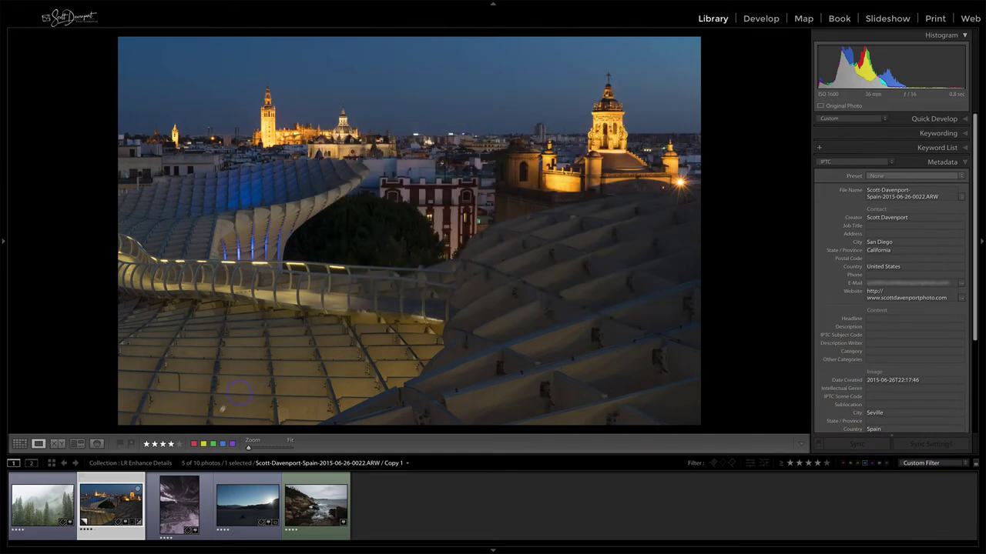
{"action": "left_click", "coordinate": [183, 502]}
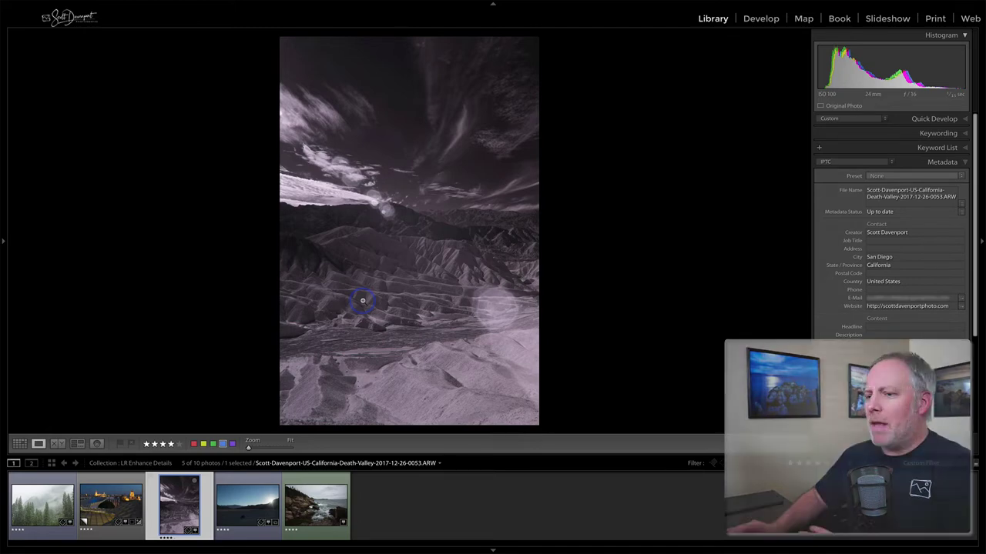
{"action": "left_click", "coordinate": [266, 507]}
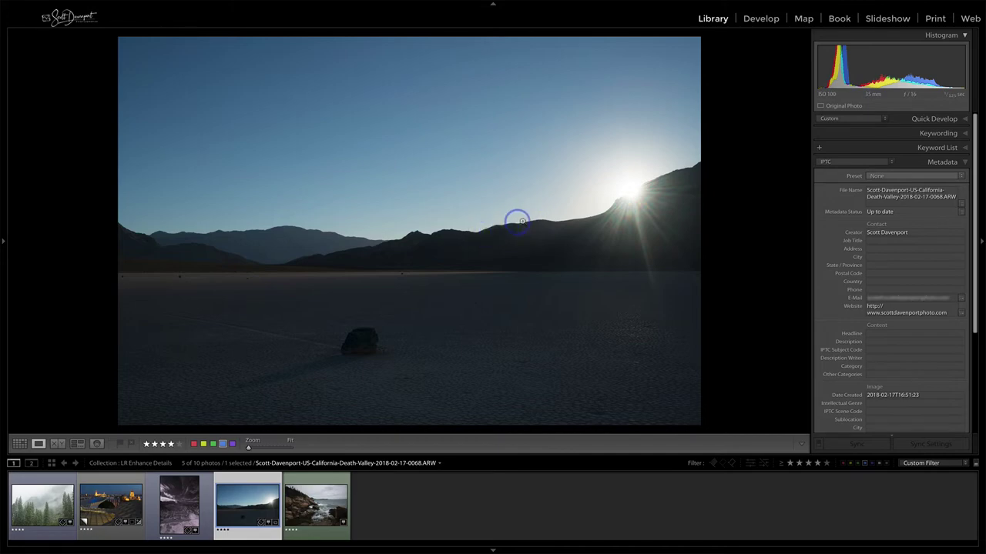
{"action": "left_click", "coordinate": [148, 5]}
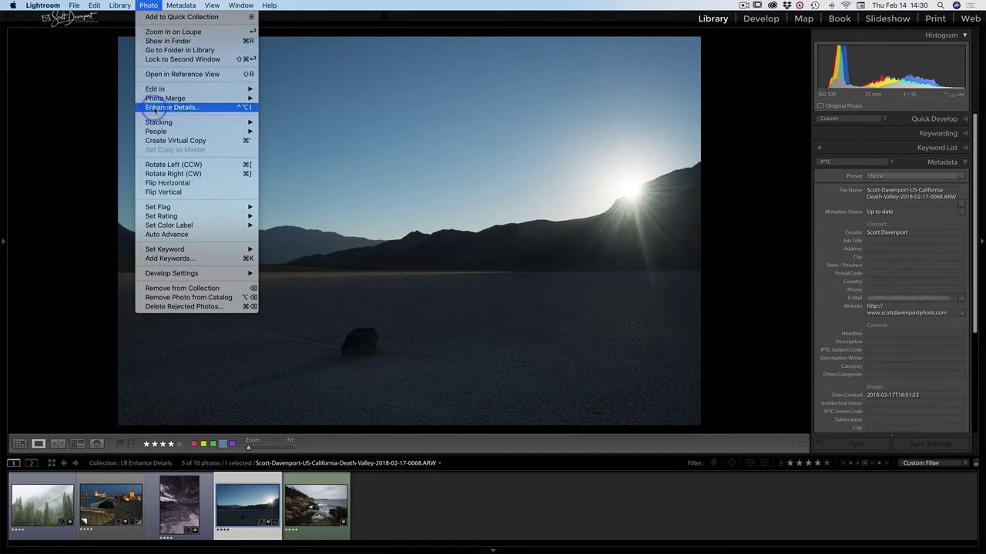
{"action": "left_click", "coordinate": [154, 107]}
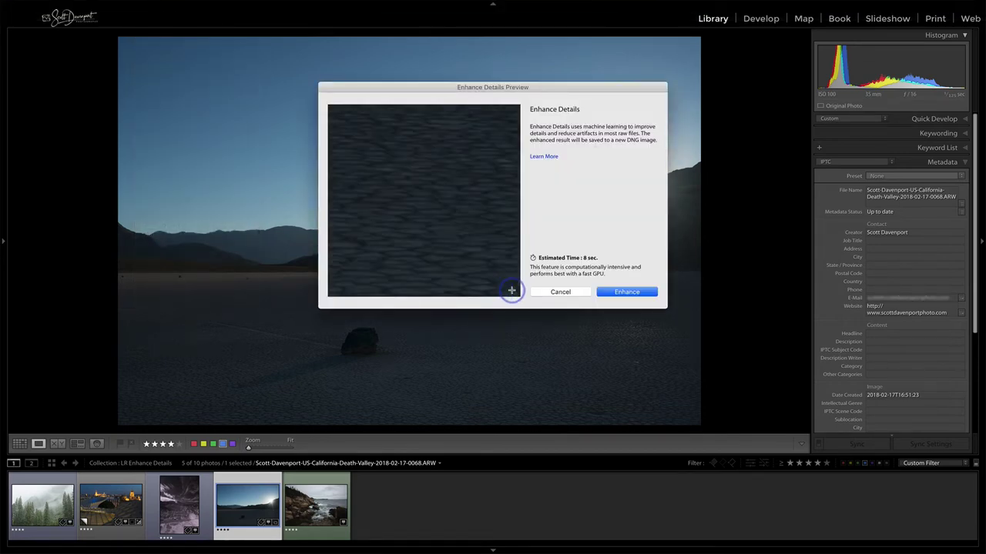
{"action": "left_click", "coordinate": [487, 216]}
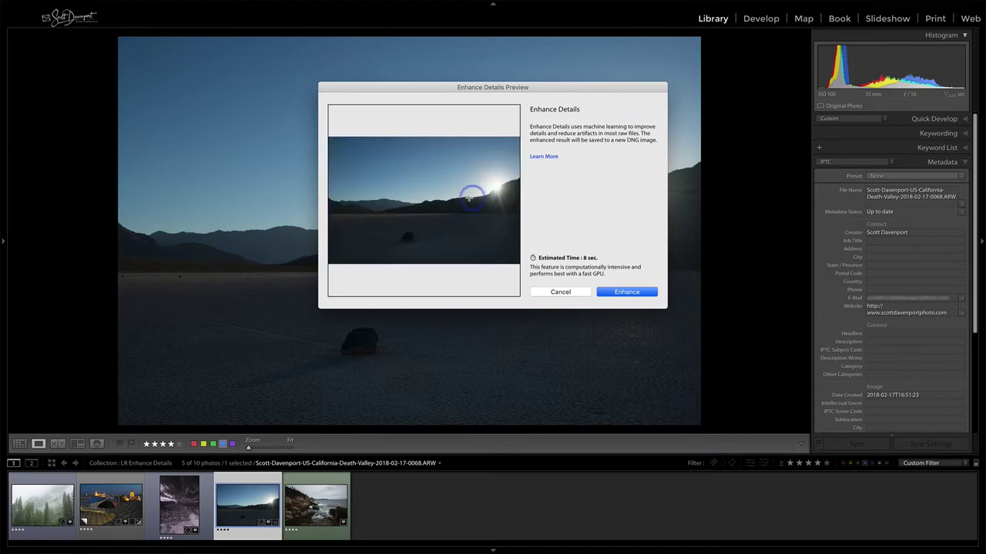
{"action": "left_click", "coordinate": [463, 194]}
{"action": "left_click_drag", "start_coordinate": [463, 197], "coordinate": [462, 194]}
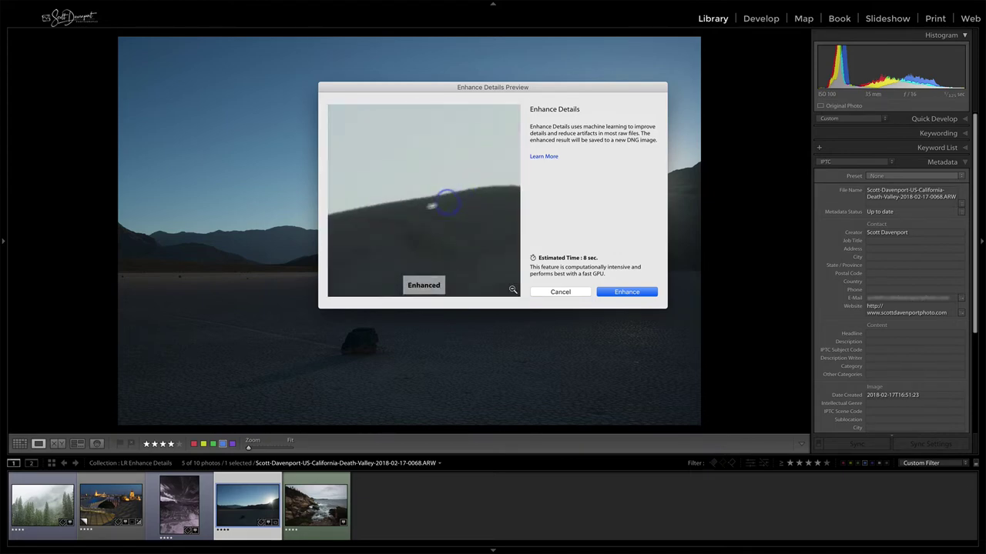
{"action": "left_click", "coordinate": [475, 247]}
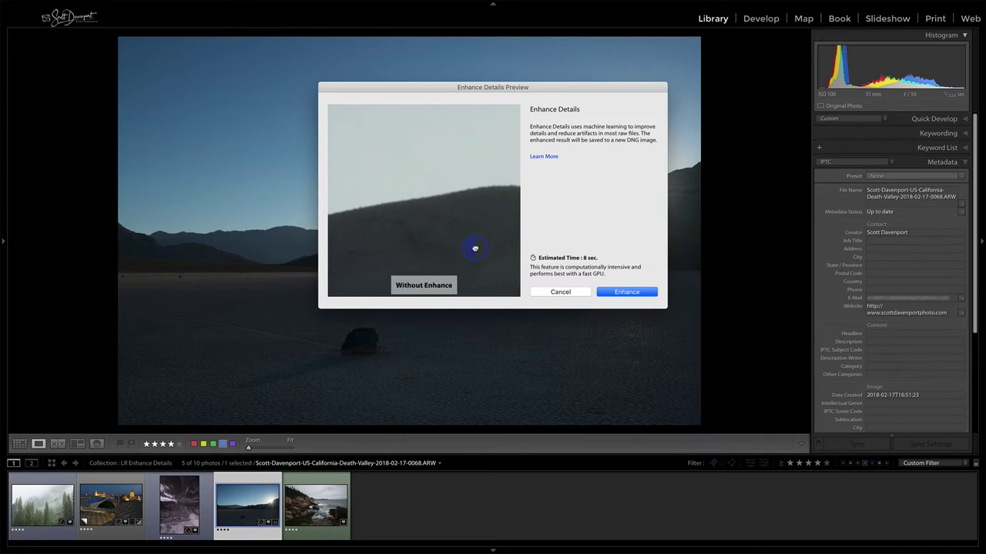
{"action": "left_click_drag", "start_coordinate": [475, 248], "coordinate": [475, 247]}
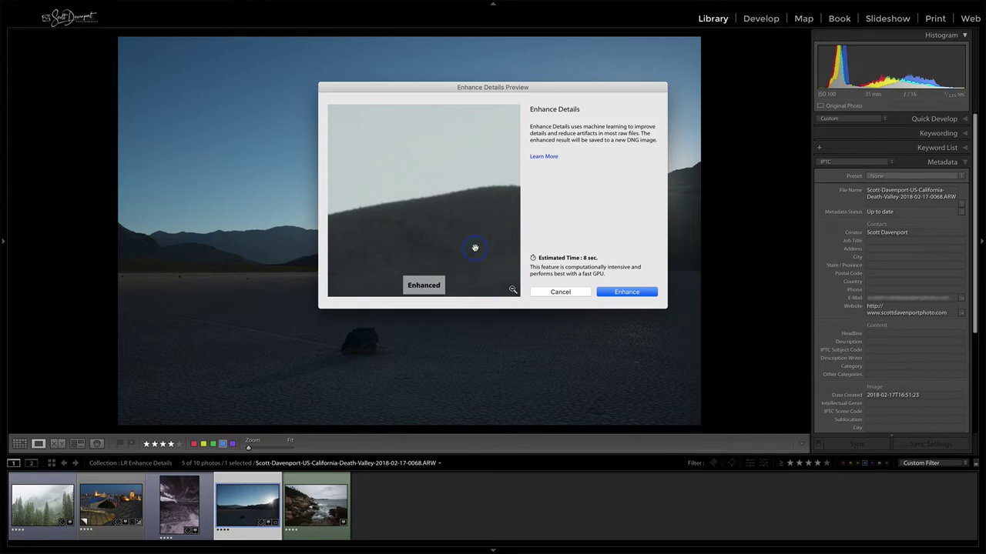
{"action": "left_click", "coordinate": [475, 247]}
{"action": "left_click_drag", "start_coordinate": [475, 248], "coordinate": [475, 247]}
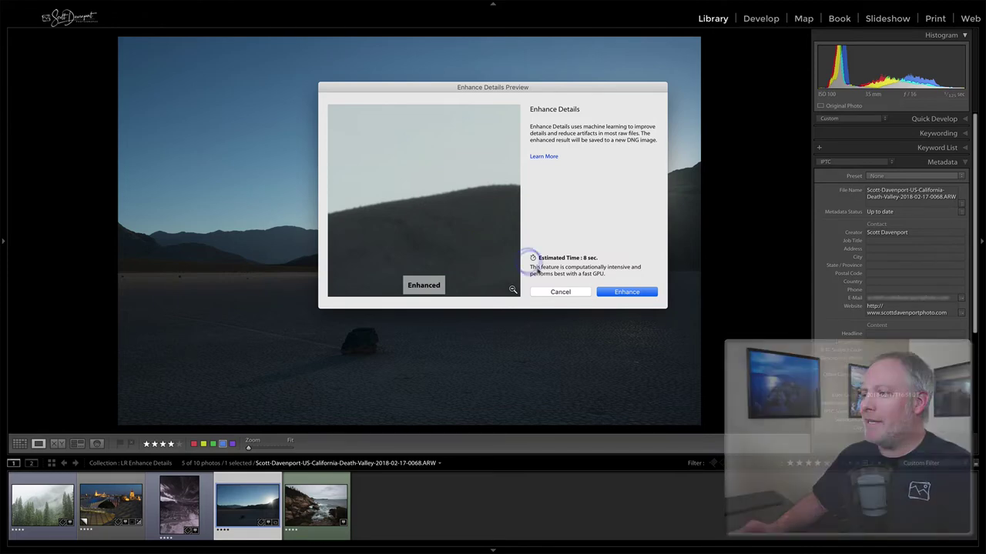
{"action": "left_click", "coordinate": [557, 292]}
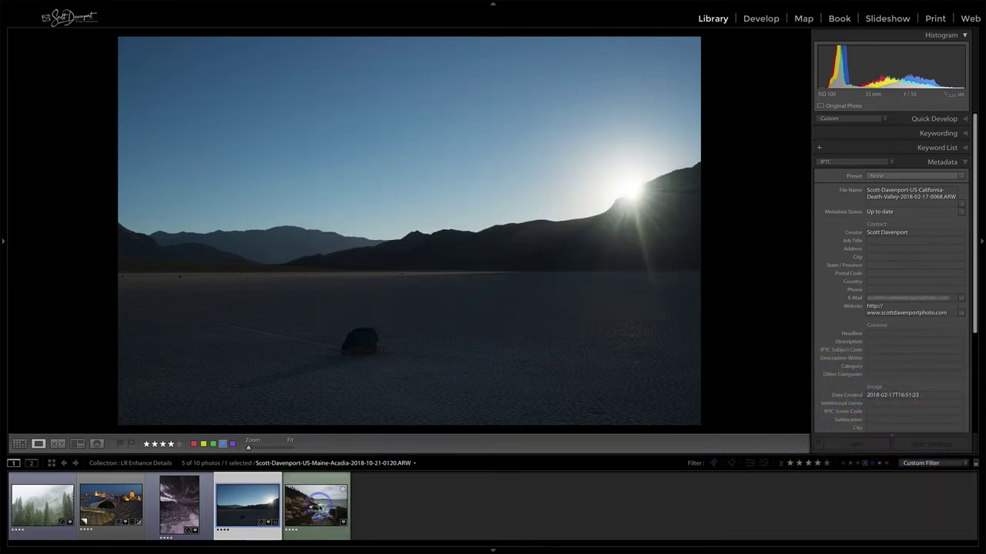
Show the Acadia coastline photo in Enhance Details and compare rock areas without enhancement.
{"action": "left_click", "coordinate": [329, 497]}
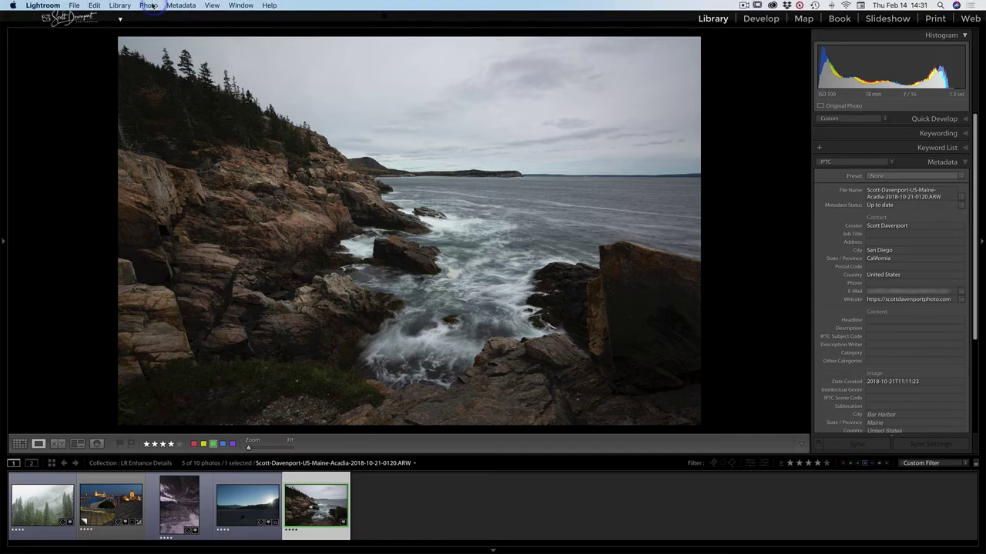
{"action": "left_click", "coordinate": [149, 6]}
{"action": "left_click", "coordinate": [162, 107]}
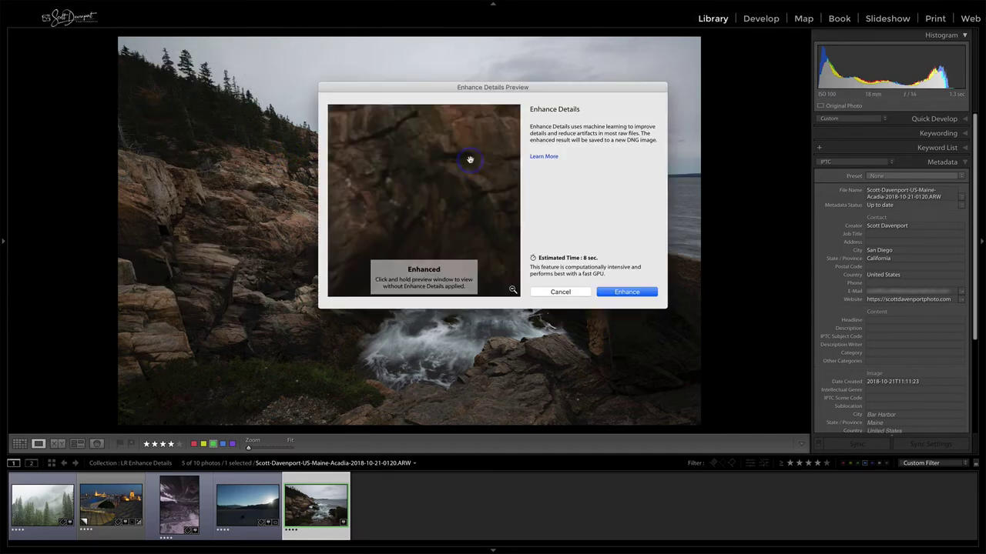
{"action": "left_click_drag", "start_coordinate": [468, 159], "coordinate": [471, 198]}
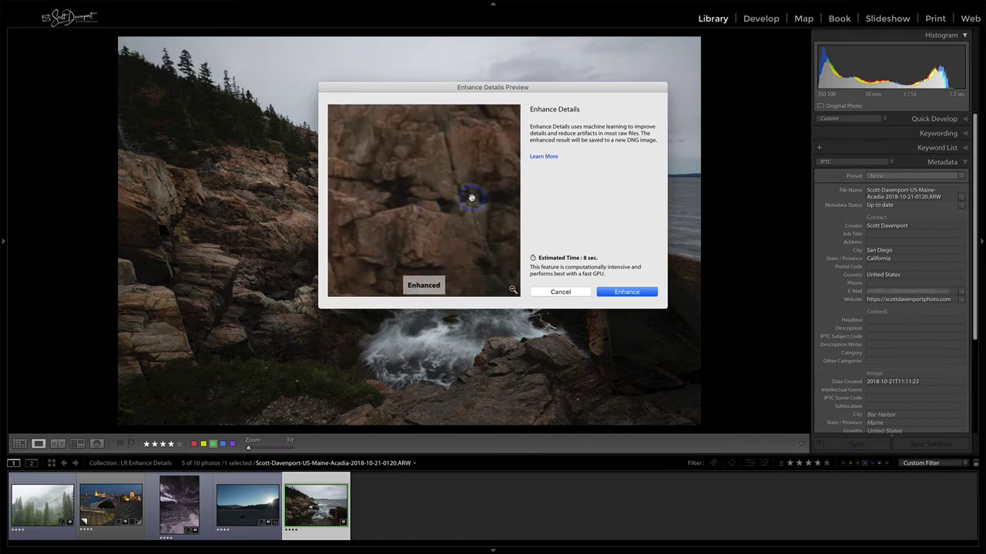
{"action": "left_click", "coordinate": [490, 258]}
{"action": "left_click", "coordinate": [490, 258]}
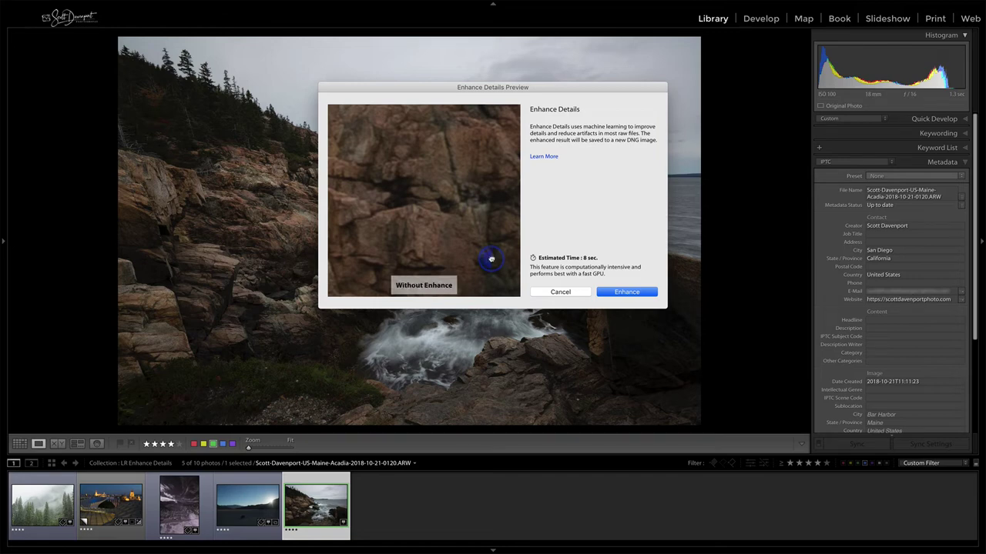
{"action": "left_click_drag", "start_coordinate": [492, 174], "coordinate": [429, 206]}
Zoom the preview onto the cliff and treeline, compare unenhanced, then cancel.
{"action": "left_click", "coordinate": [512, 291]}
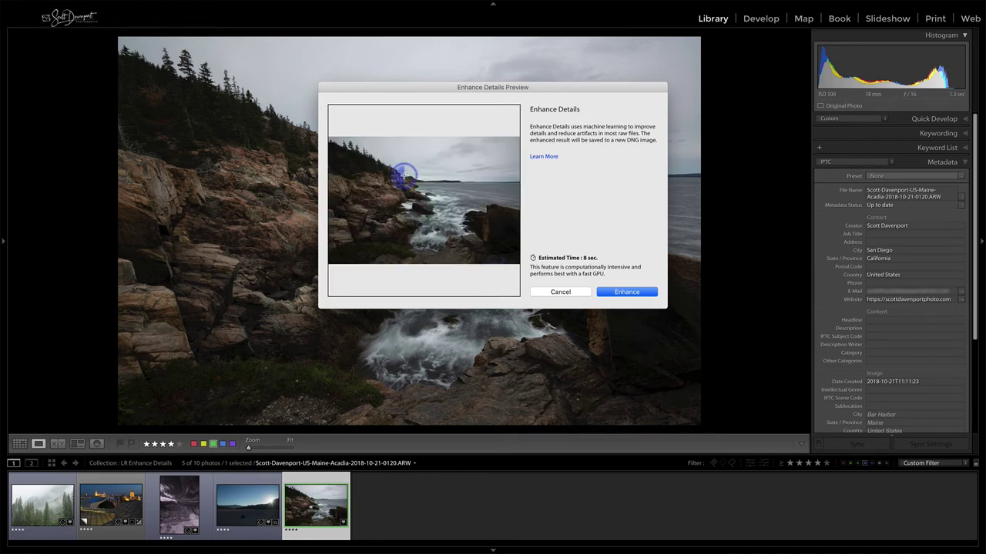
{"action": "left_click", "coordinate": [403, 176]}
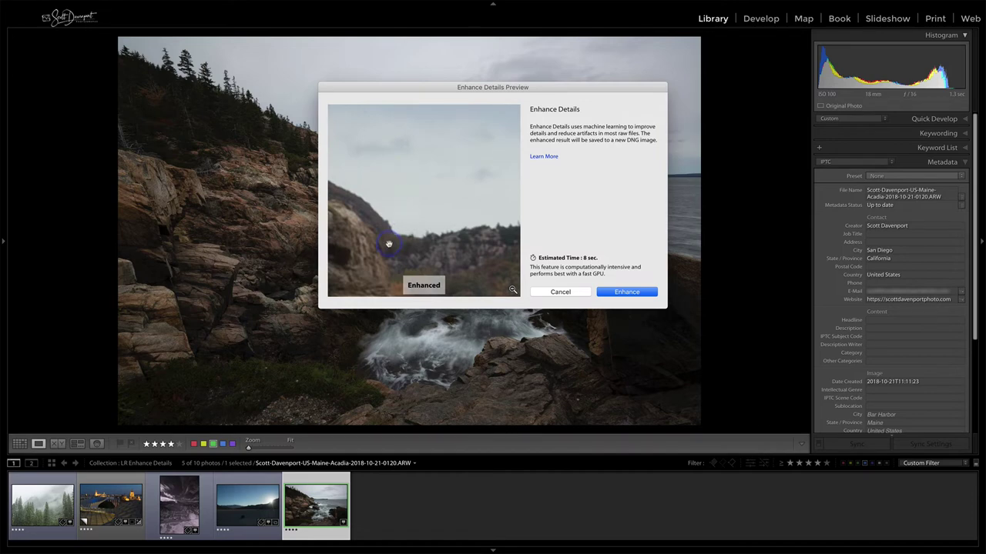
{"action": "left_click_drag", "start_coordinate": [388, 244], "coordinate": [426, 223]}
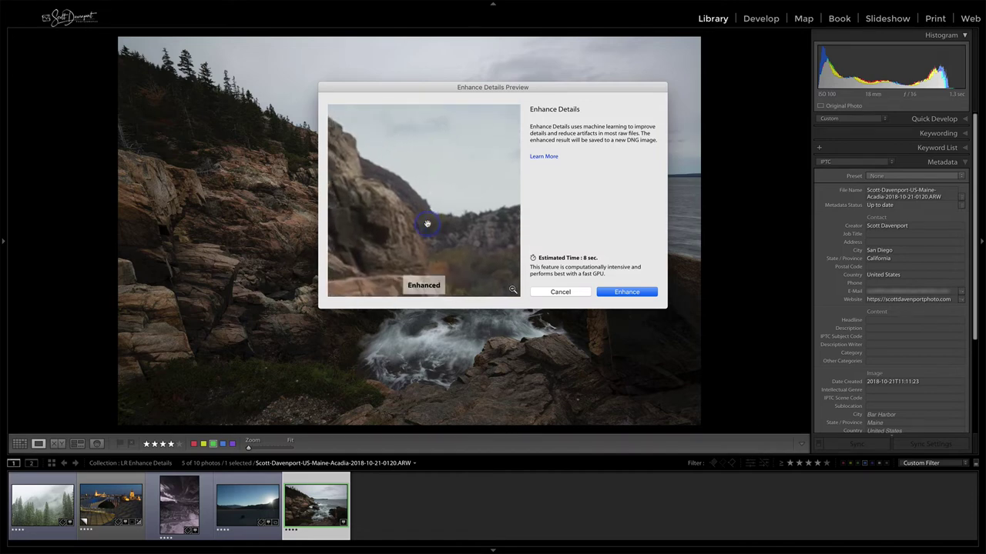
{"action": "left_click", "coordinate": [486, 259]}
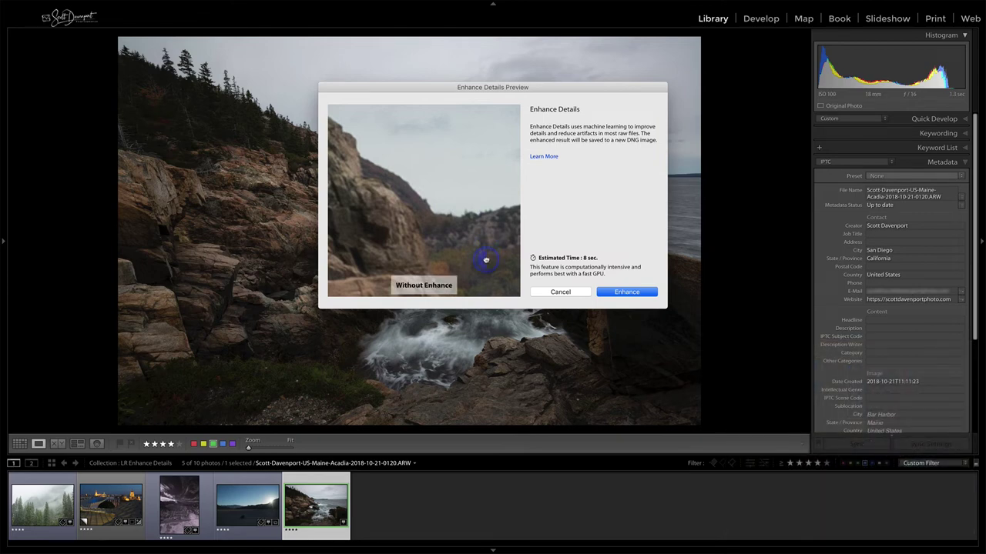
{"action": "left_click_drag", "start_coordinate": [486, 259], "coordinate": [486, 260]}
{"action": "left_click", "coordinate": [485, 259]}
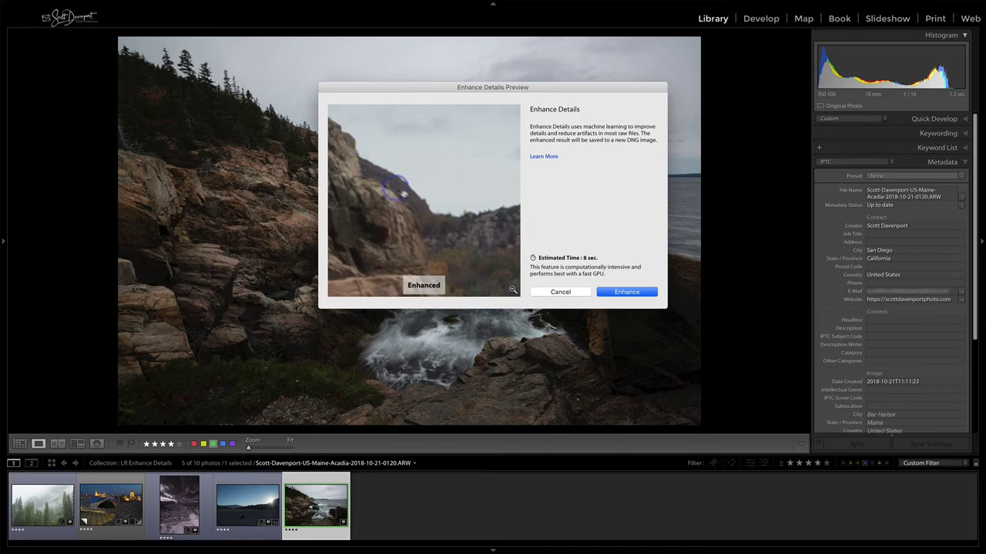
{"action": "left_click", "coordinate": [557, 290]}
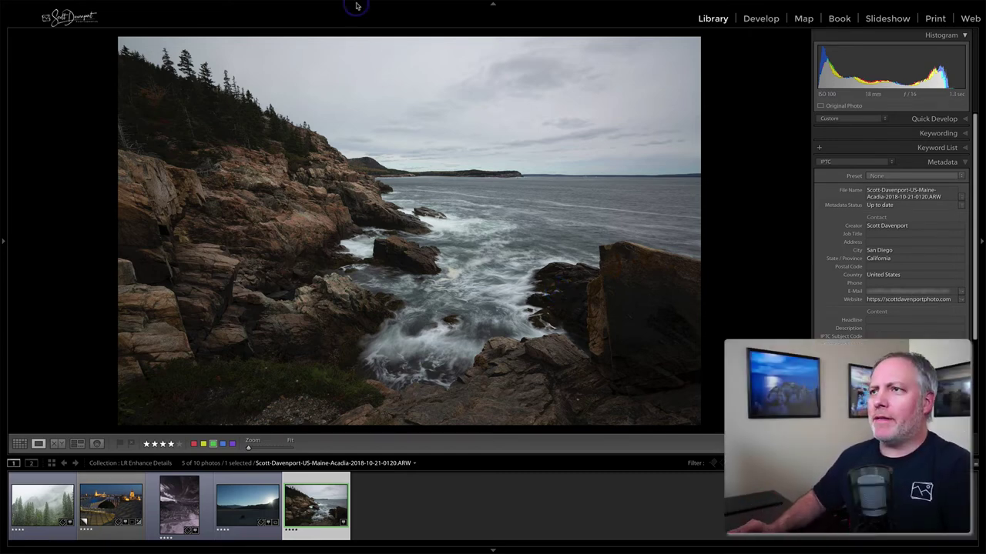
Open and cancel the Enhance Details preview for the current photo.
{"action": "mouse_move", "coordinate": [356, 6]}
{"action": "left_click", "coordinate": [149, 6]}
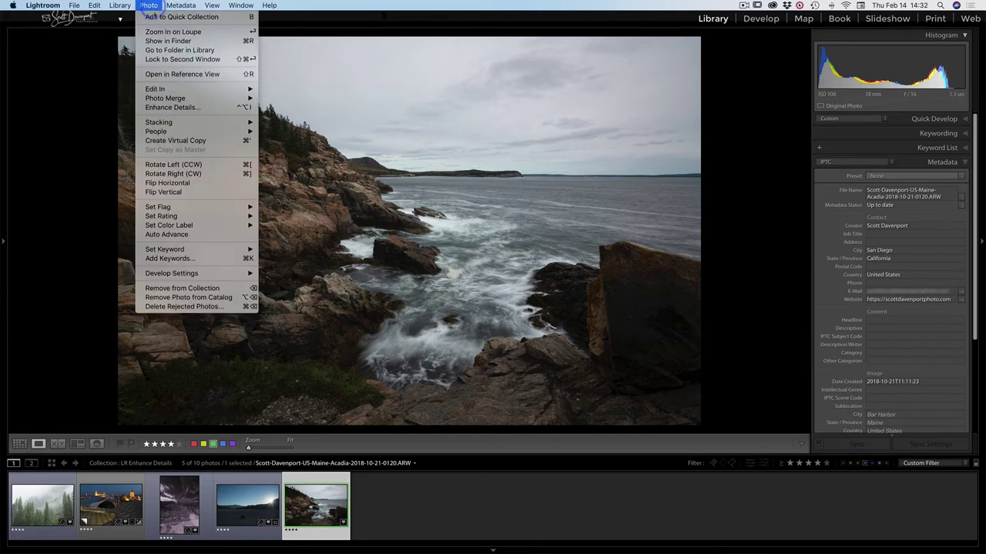
{"action": "left_click", "coordinate": [171, 107]}
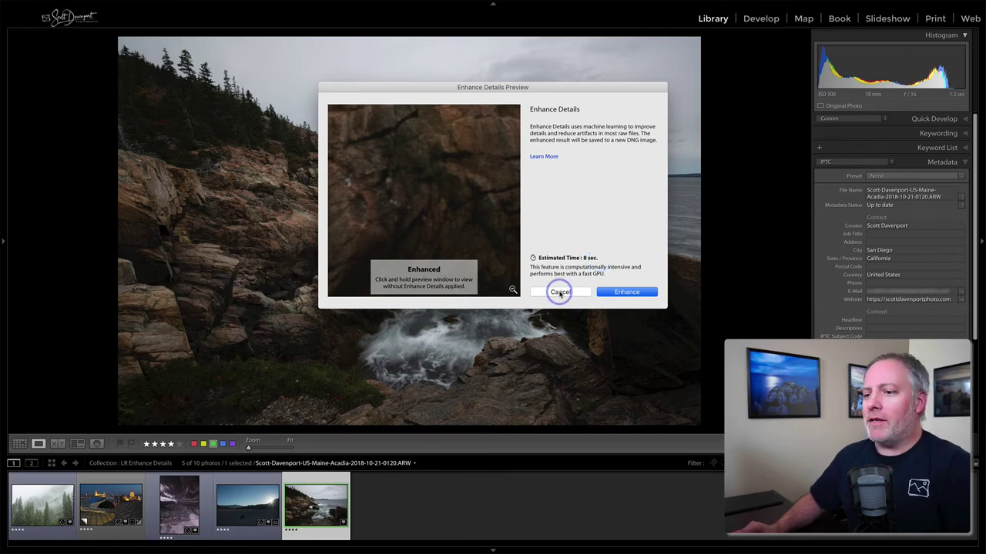
{"action": "left_click", "coordinate": [560, 292]}
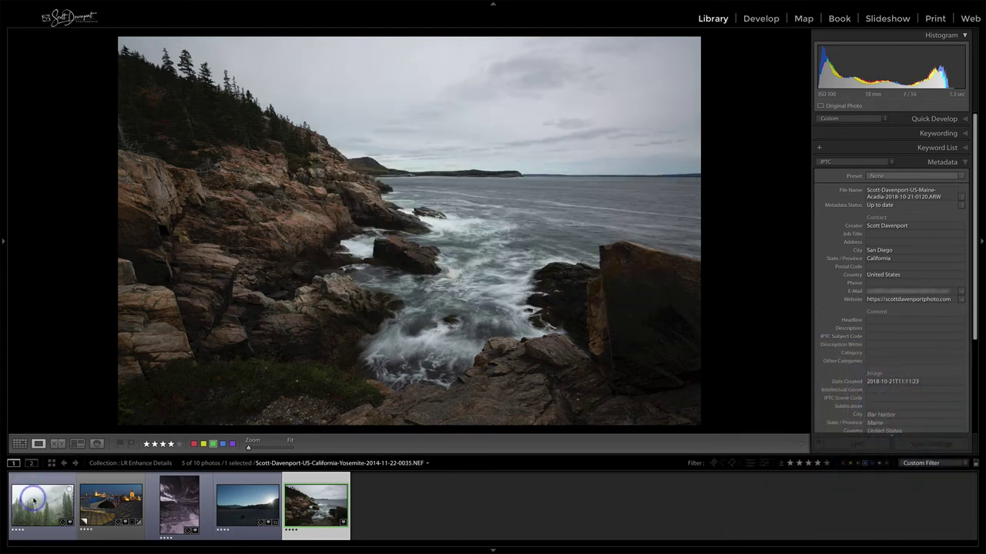
Select all five photos, run Enhance Details on them, and switch to Grid view.
{"action": "key", "text": "ctrl+a"}
{"action": "mouse_move", "coordinate": [107, 2]}
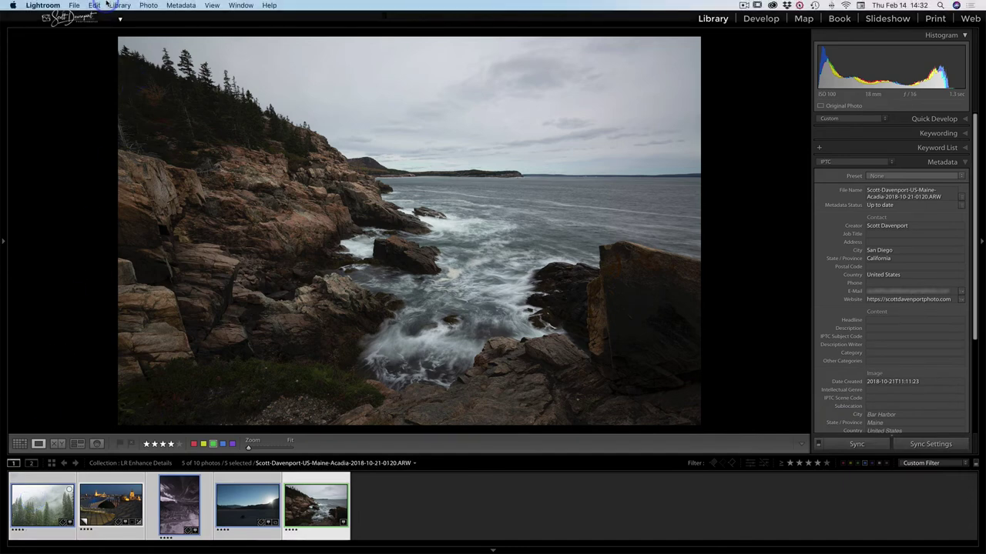
{"action": "left_click", "coordinate": [148, 6]}
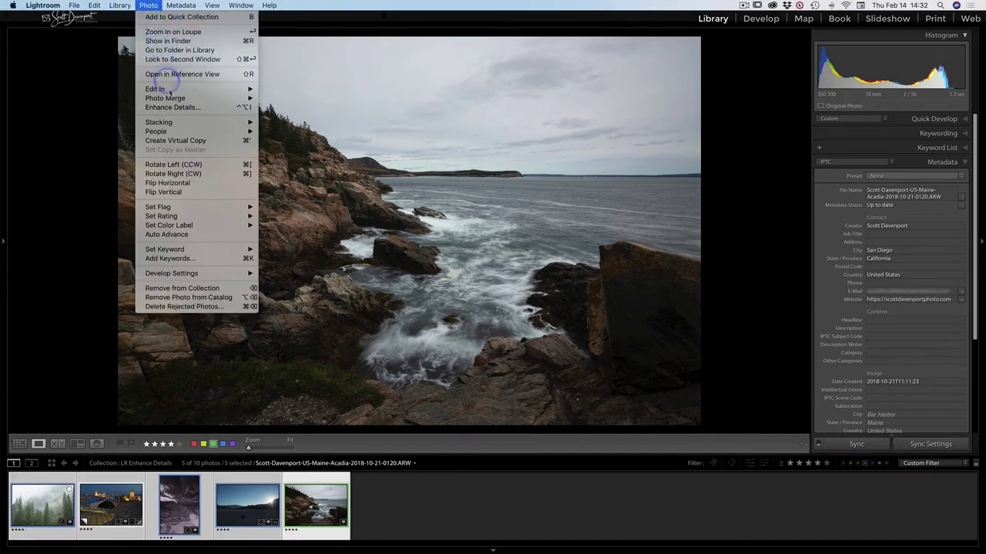
{"action": "left_click", "coordinate": [173, 107]}
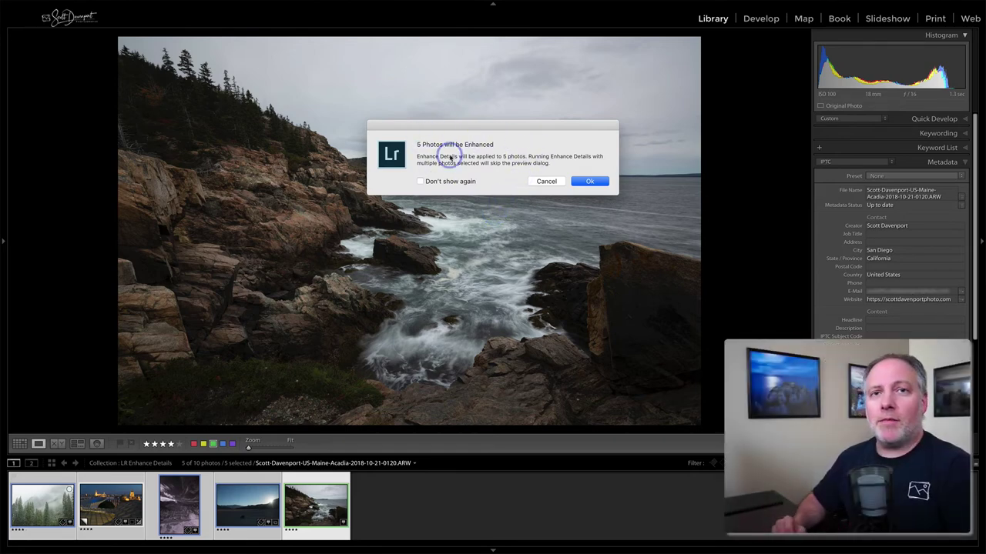
{"action": "left_click", "coordinate": [542, 180]}
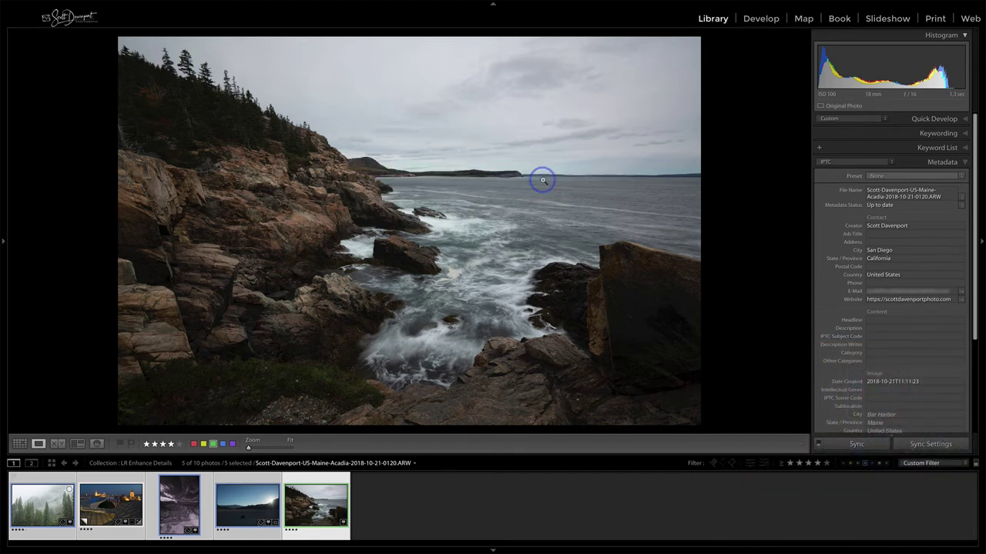
{"action": "key", "text": "g"}
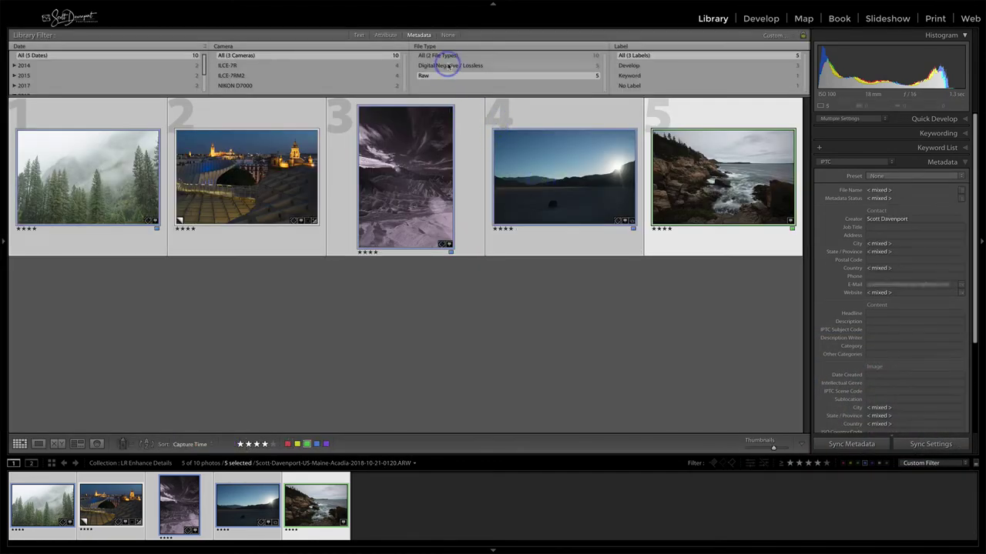
Filter to all file types, then view the enhanced Yosemite DNG large with the info overlay.
{"action": "left_click", "coordinate": [437, 55]}
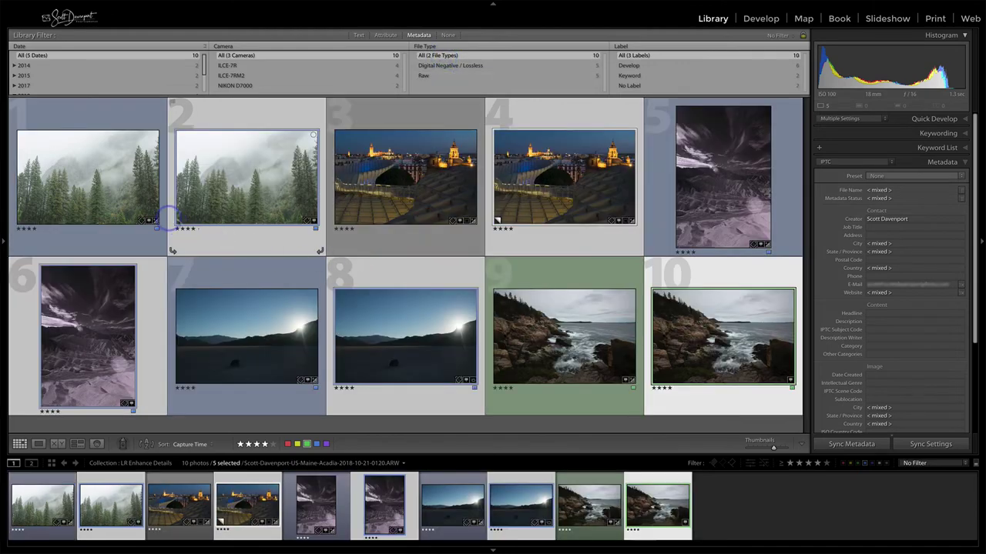
{"action": "left_click", "coordinate": [117, 197]}
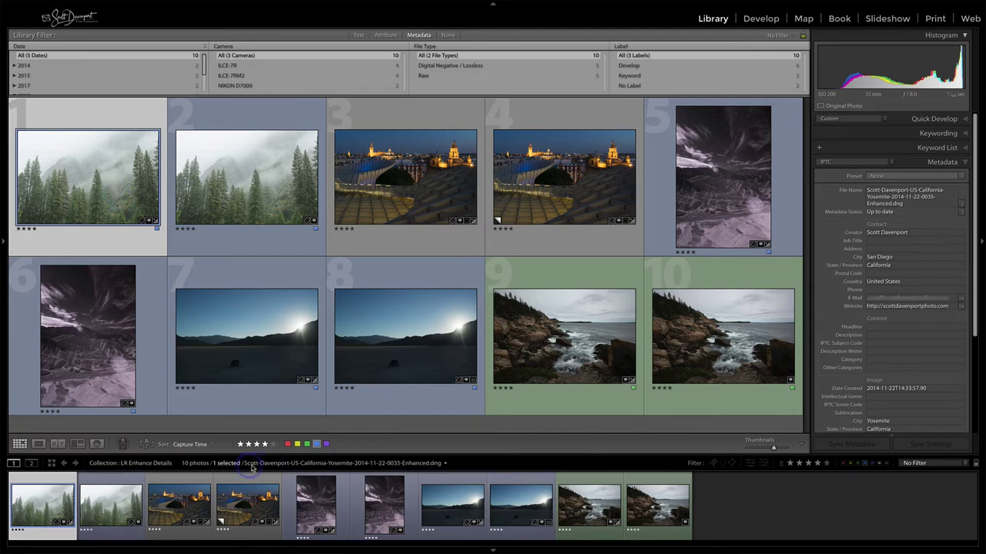
{"action": "key", "text": "e"}
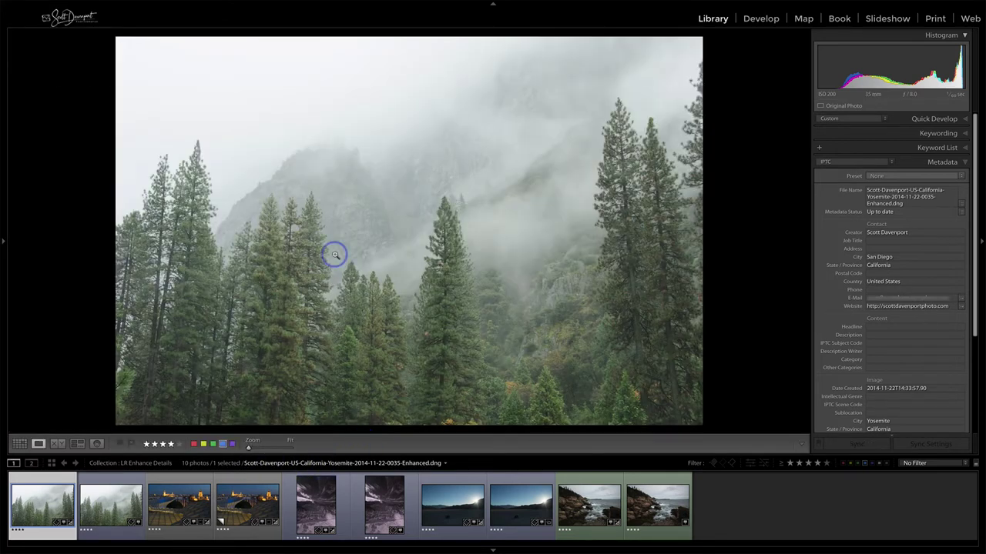
{"action": "key", "text": "i"}
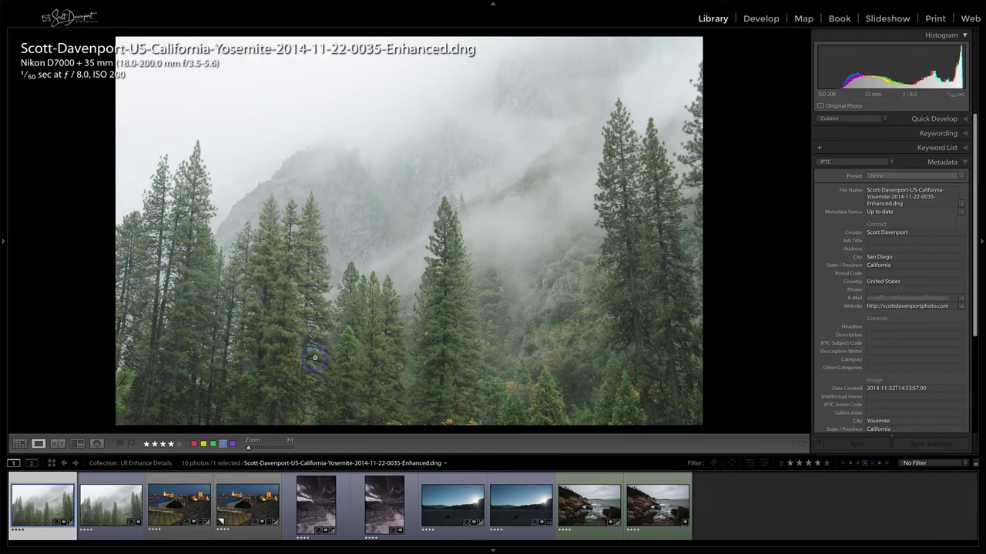
Select the enhanced Seville DNG and original ARW and show them in Compare view.
{"action": "left_click", "coordinate": [191, 505]}
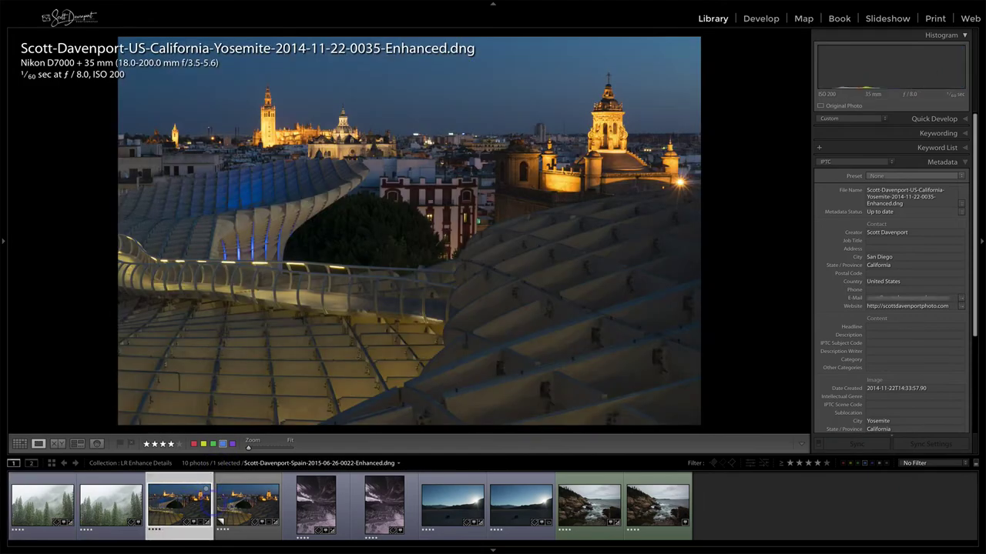
{"action": "left_click", "coordinate": [254, 506], "text": "ctrl"}
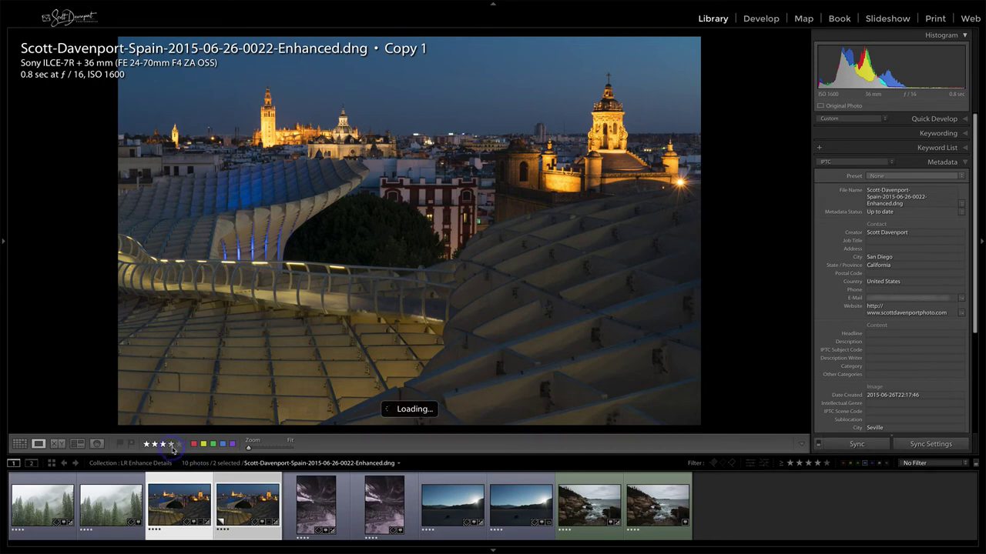
{"action": "left_click", "coordinate": [239, 489]}
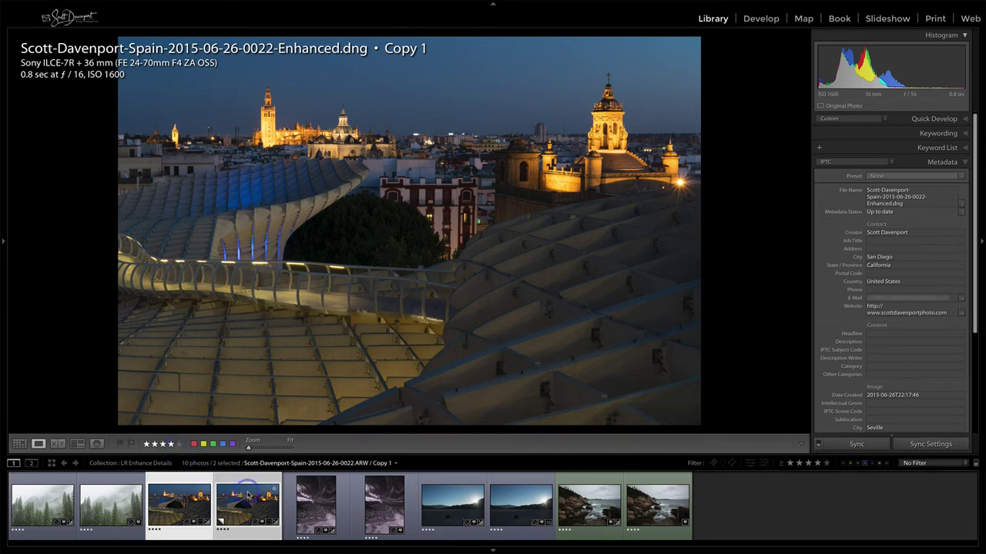
{"action": "left_click", "coordinate": [189, 497]}
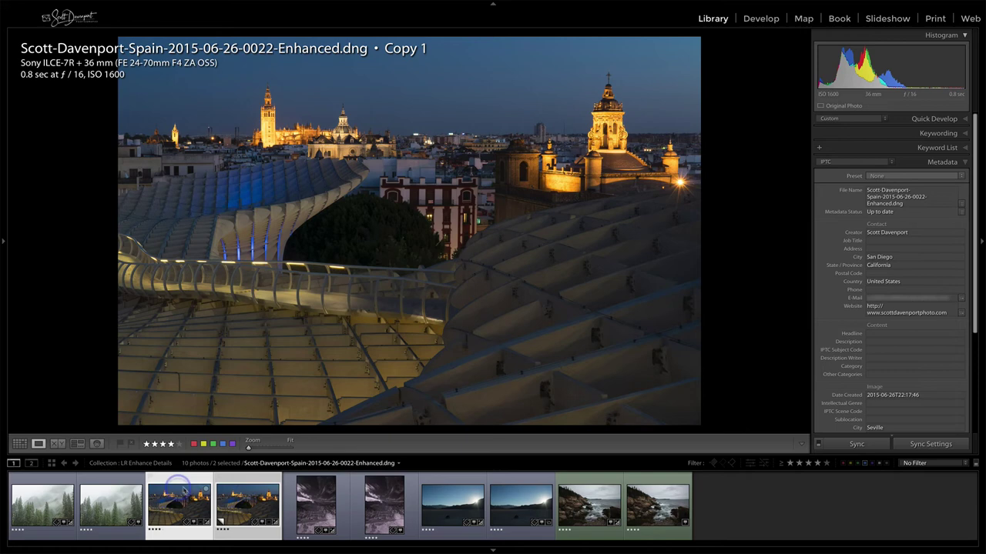
{"action": "left_click", "coordinate": [58, 445]}
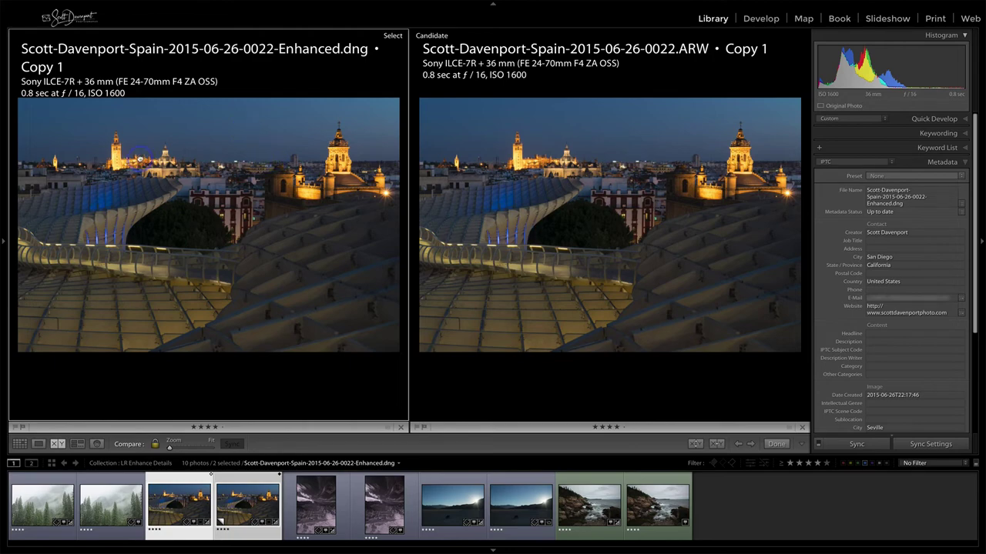
Zoom both Seville photos beyond 2:1 and pan them onto the tiled cathedral dome.
{"action": "left_click", "coordinate": [140, 160]}
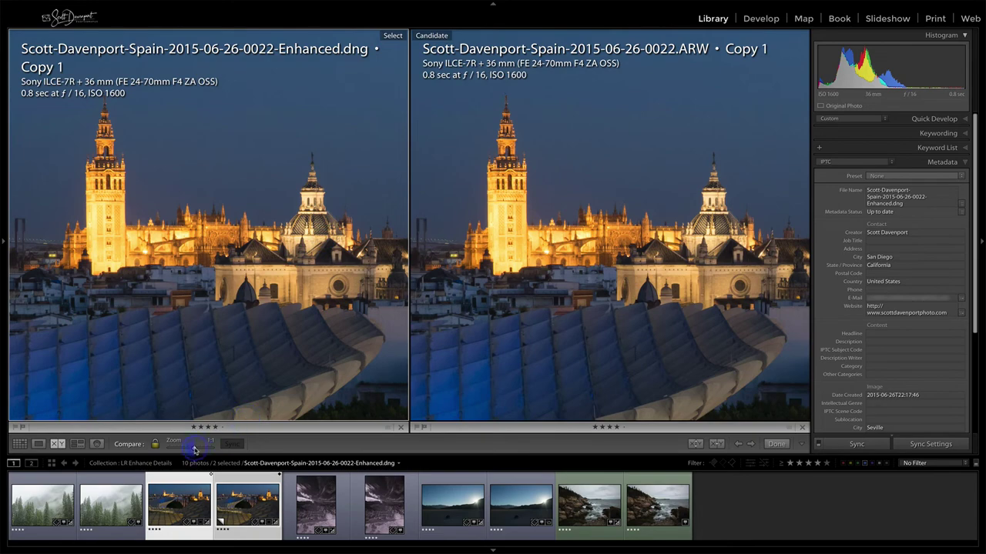
{"action": "left_click_drag", "start_coordinate": [194, 450], "coordinate": [204, 449]}
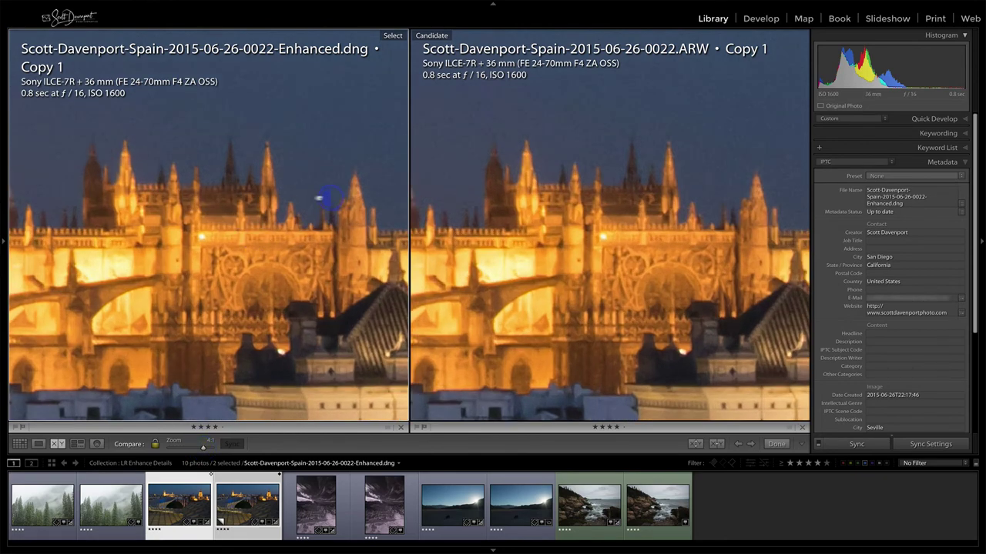
{"action": "left_click_drag", "start_coordinate": [323, 203], "coordinate": [65, 194]}
{"action": "left_click_drag", "start_coordinate": [204, 237], "coordinate": [175, 240]}
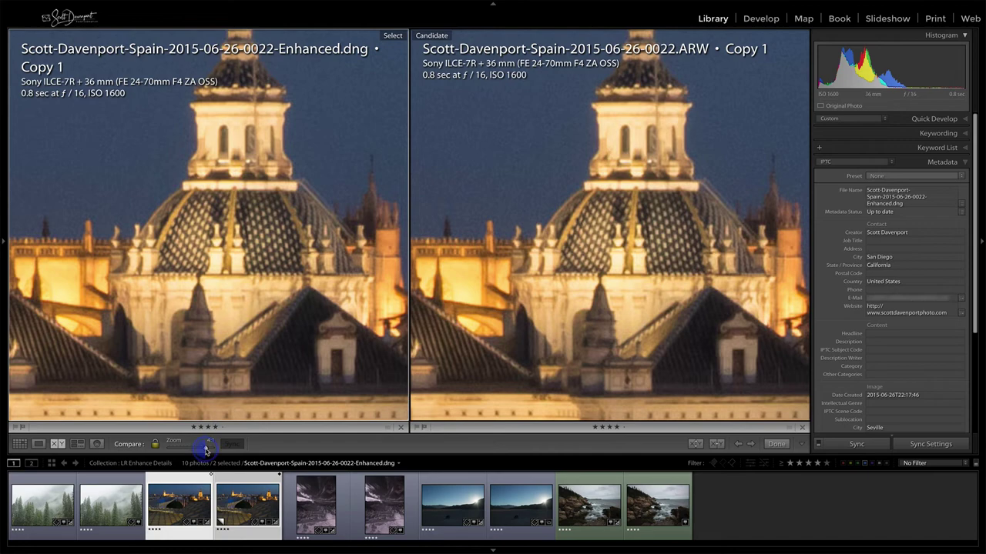
{"action": "left_click_drag", "start_coordinate": [204, 450], "coordinate": [207, 449]}
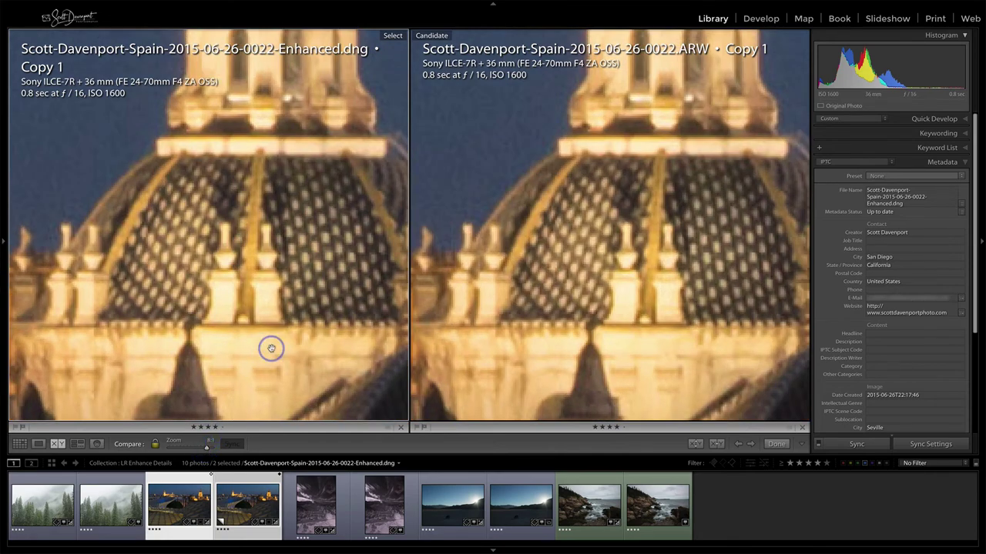